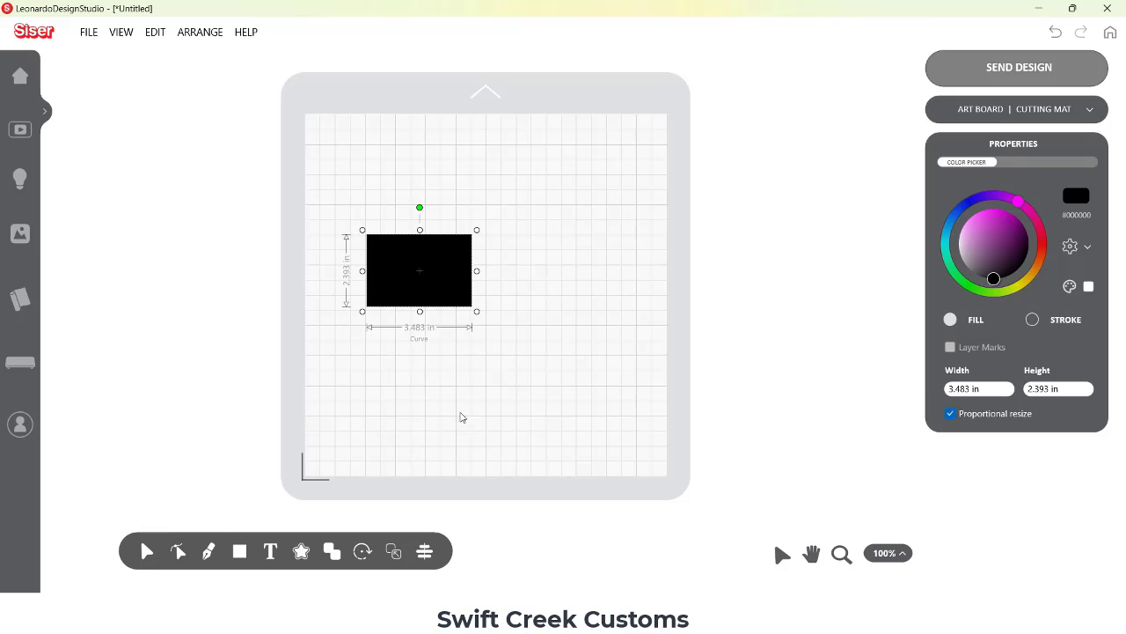
# - Display the rectangle as a stroke outline without fill and show its nodes for editing
pyautogui.click(1032, 319)
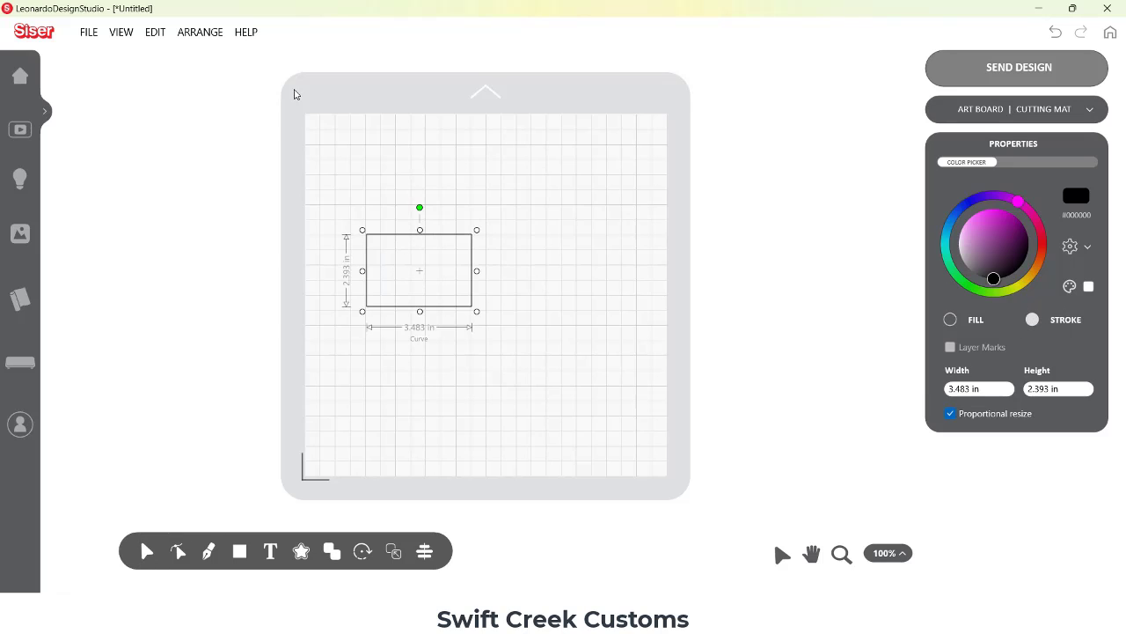
pyautogui.click(841, 554)
pyautogui.moveTo(311, 195); pyautogui.dragTo(596, 379)
pyautogui.click(146, 550)
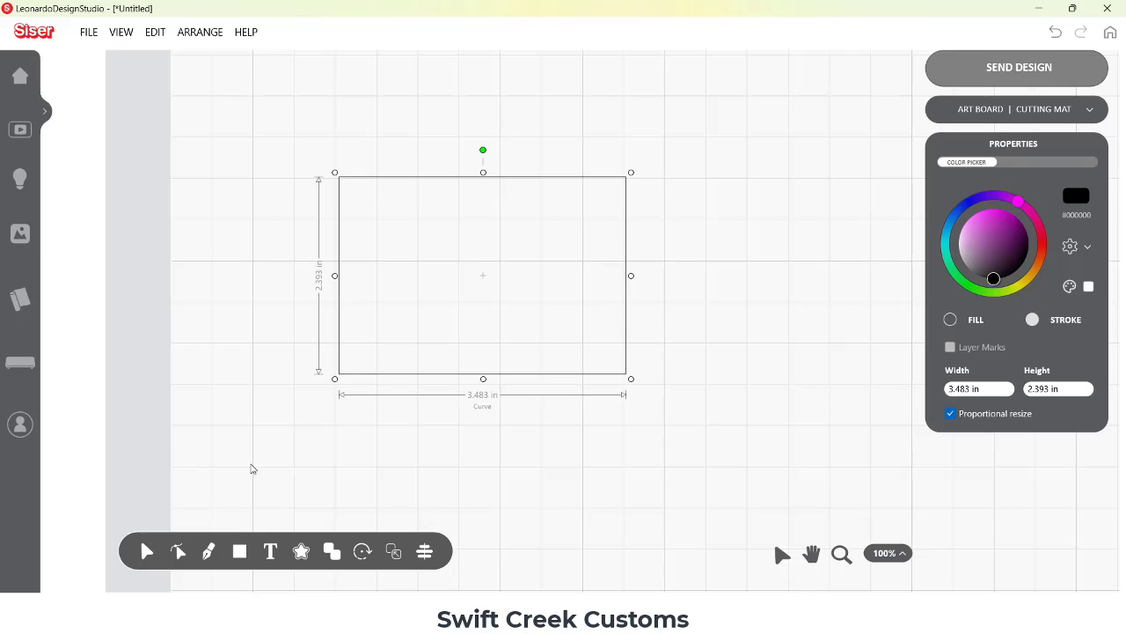
pyautogui.click(385, 378)
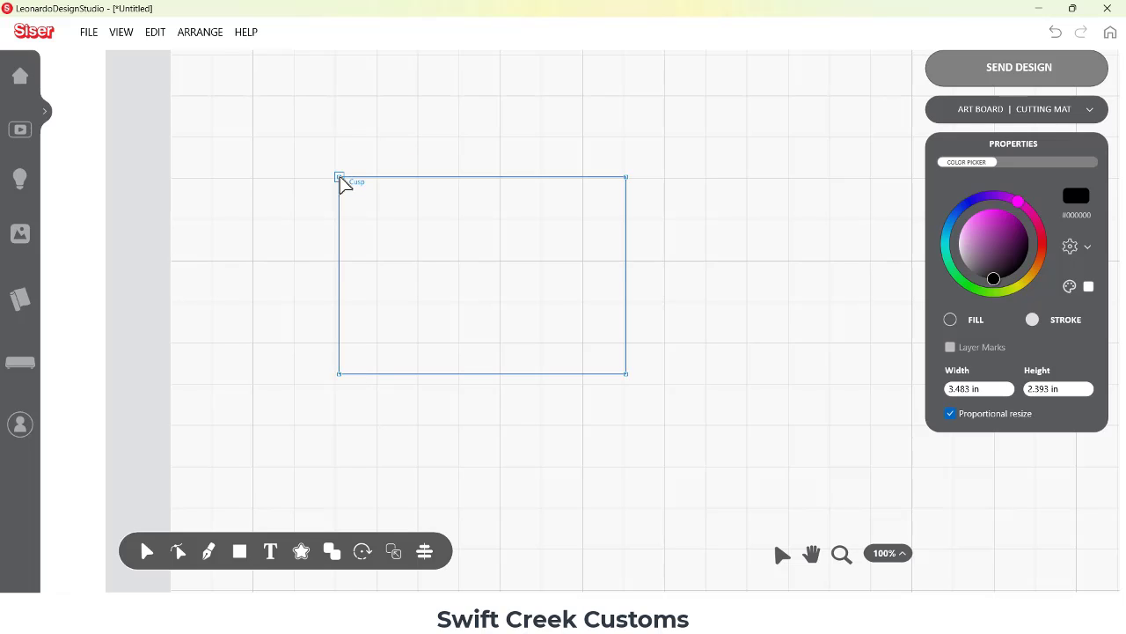
# - Add an ellipse 3.483 in wide and 2.393 in high beside the rectangle
pyautogui.click(236, 559)
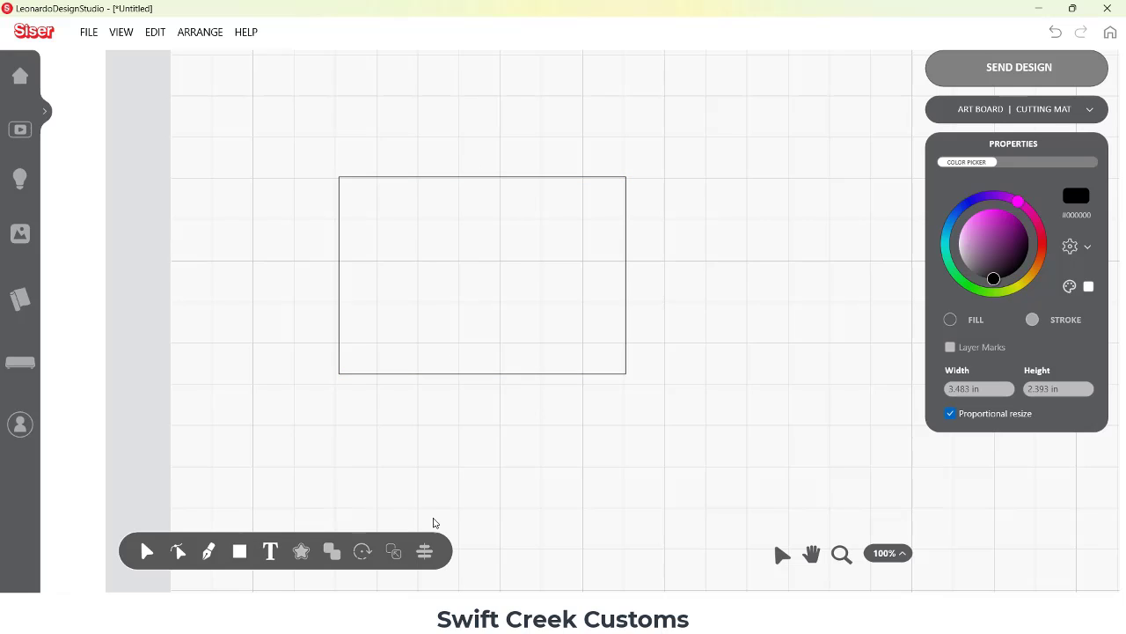
pyautogui.click(237, 558)
pyautogui.click(279, 517)
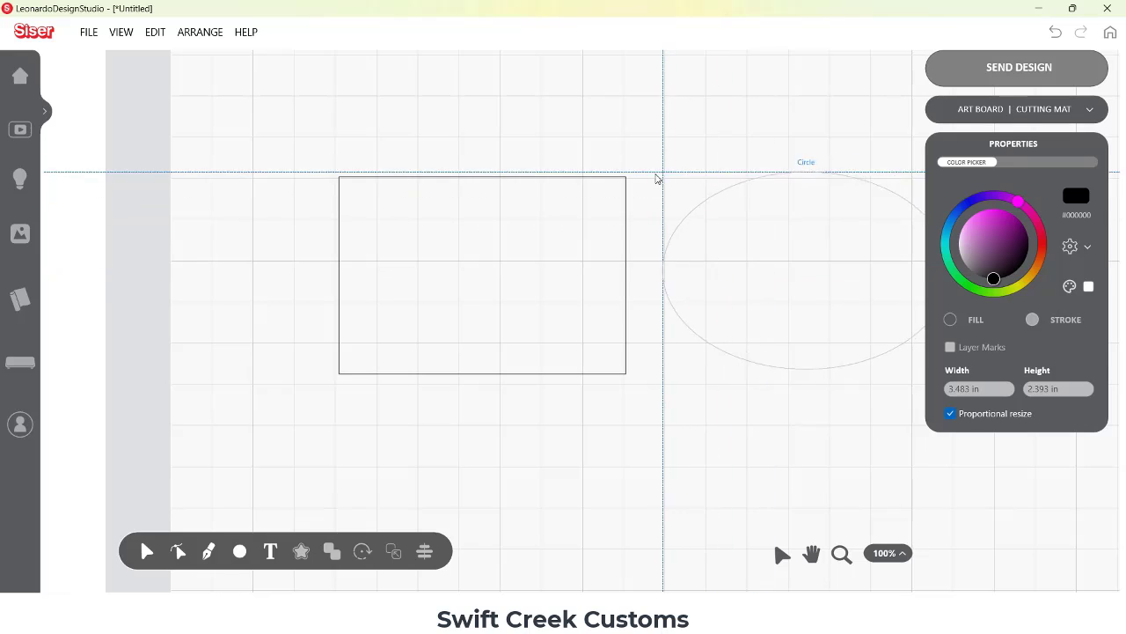
pyautogui.click(654, 185)
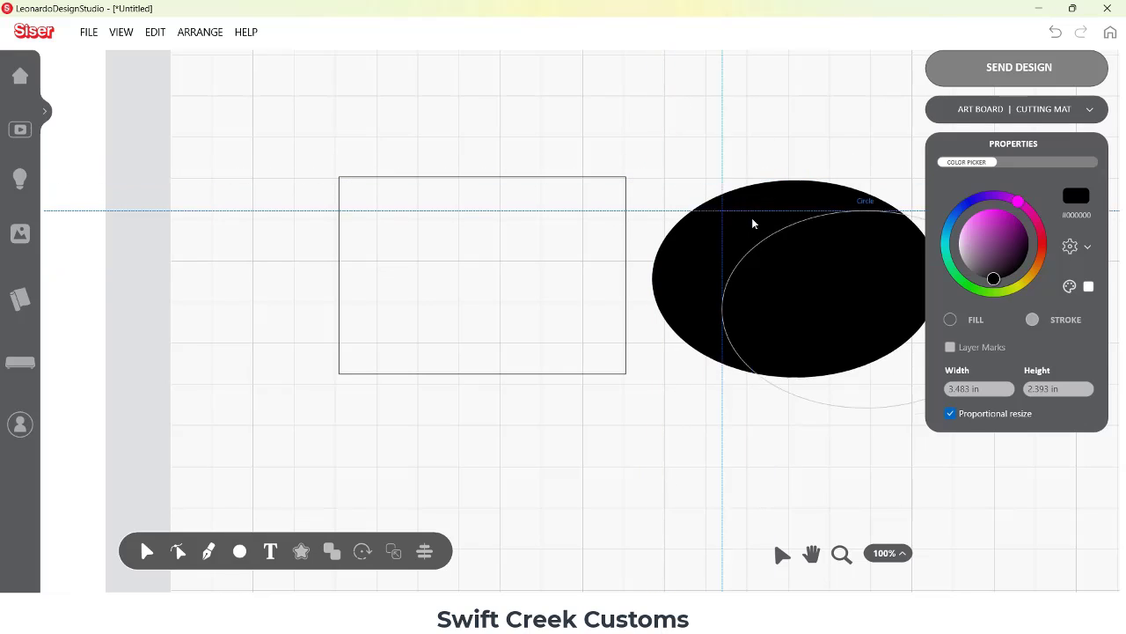
pyautogui.click(147, 551)
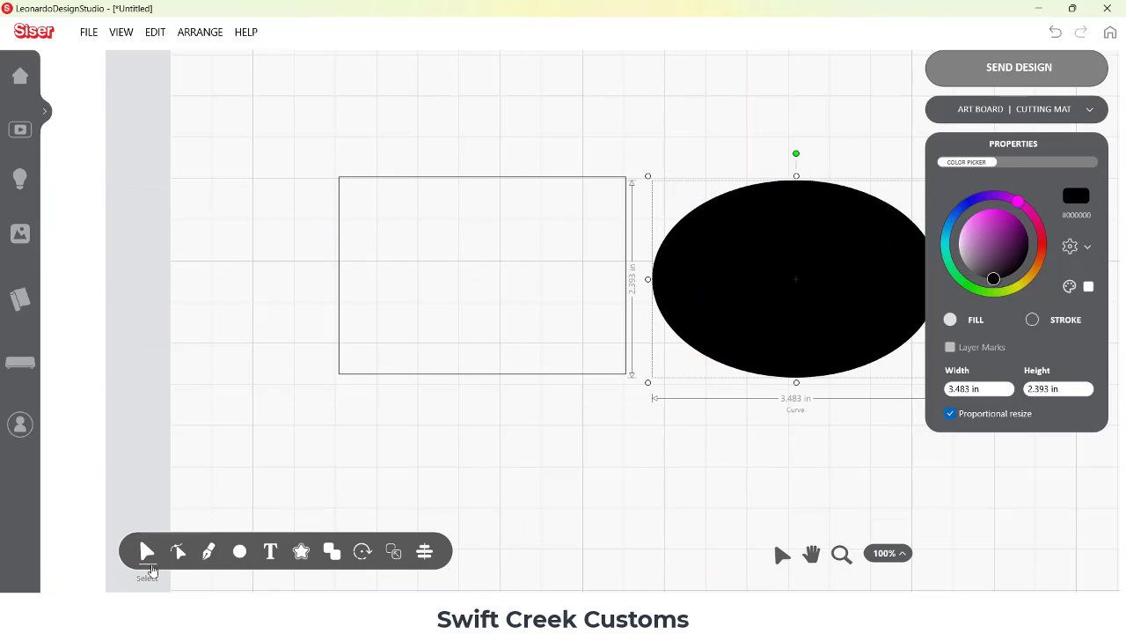
# - Display the ellipse as a stroke outline without fill and show its nodes for editing
pyautogui.click(1034, 319)
pyautogui.moveTo(845, 339); pyautogui.dragTo(708, 349)
pyautogui.doubleClick(614, 202)
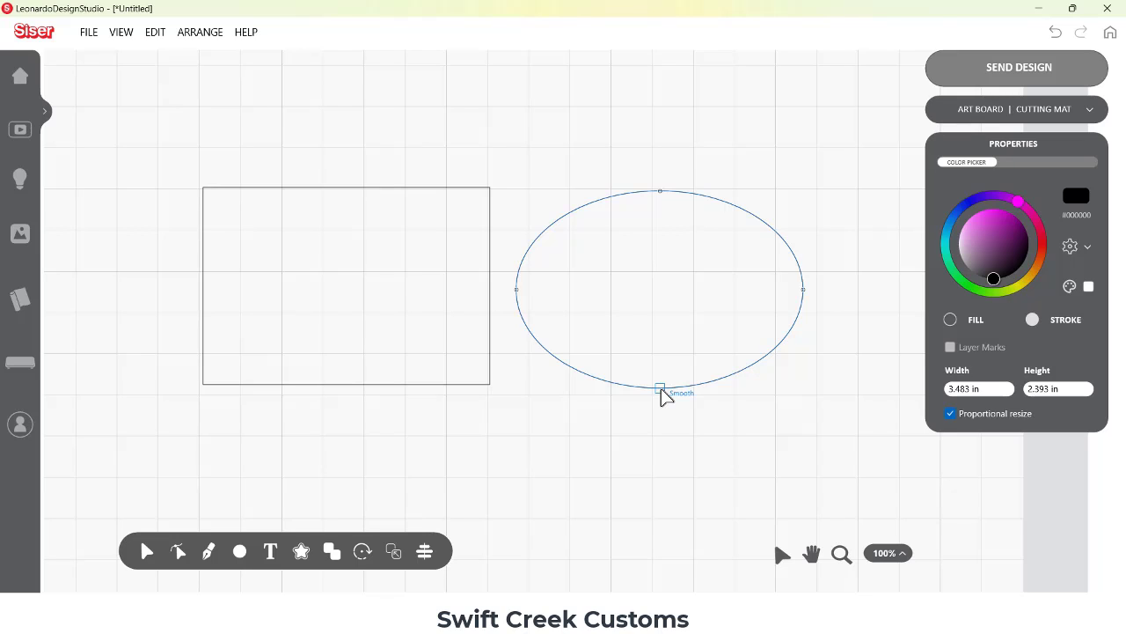
# - Try deleting the rectangle's lower-right corner node, and undo the deletion
pyautogui.click(489, 385)
pyautogui.press('Delete')
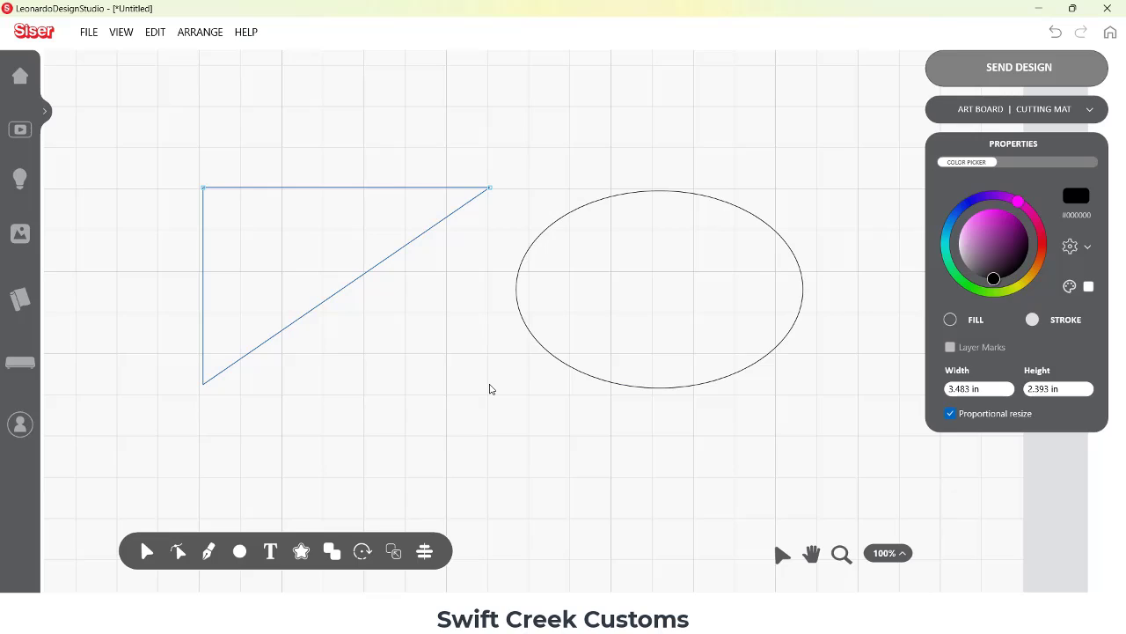
pyautogui.hotkey('ctrl', 'z')
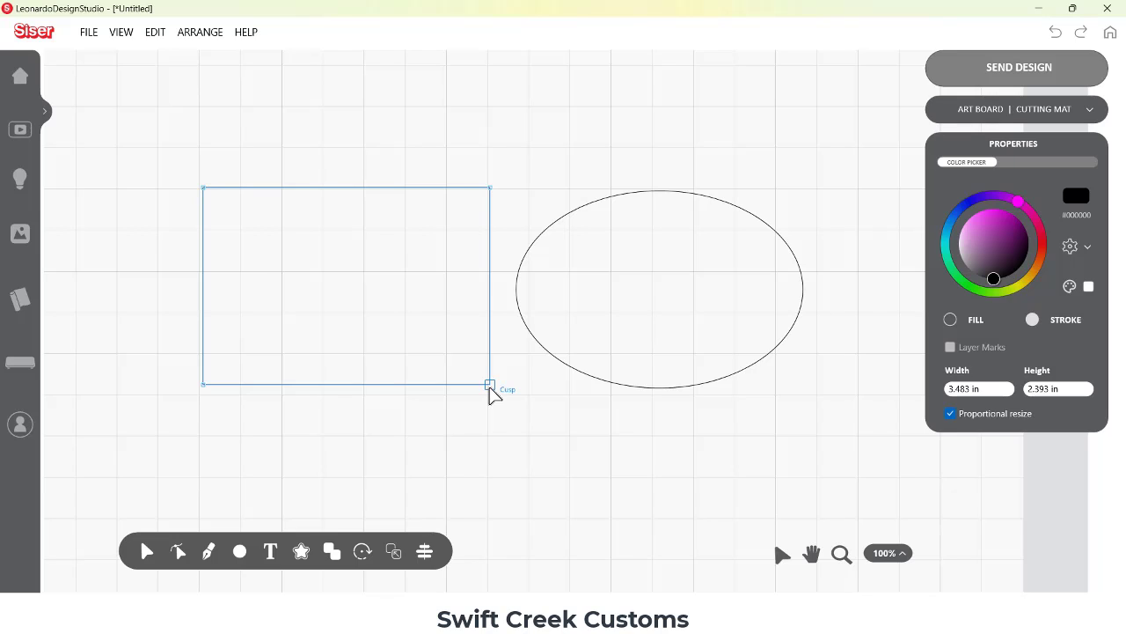
# - Add a node near the middle of the rectangle's right edge and move it inward to form a pointed notch
pyautogui.rightClick(490, 387)
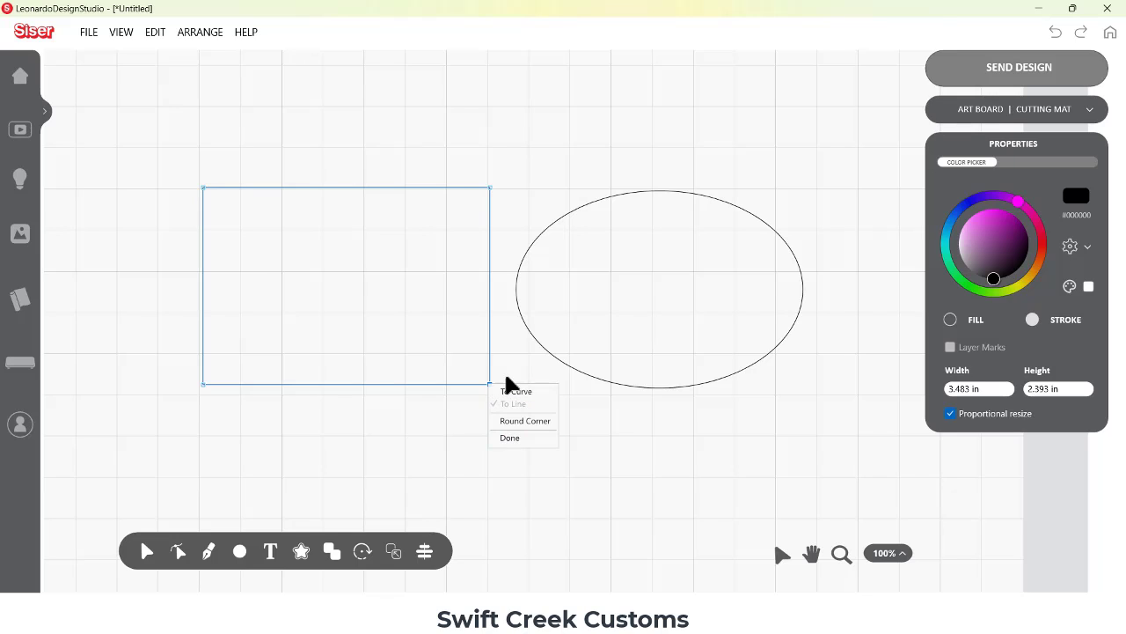
pyautogui.click(490, 299)
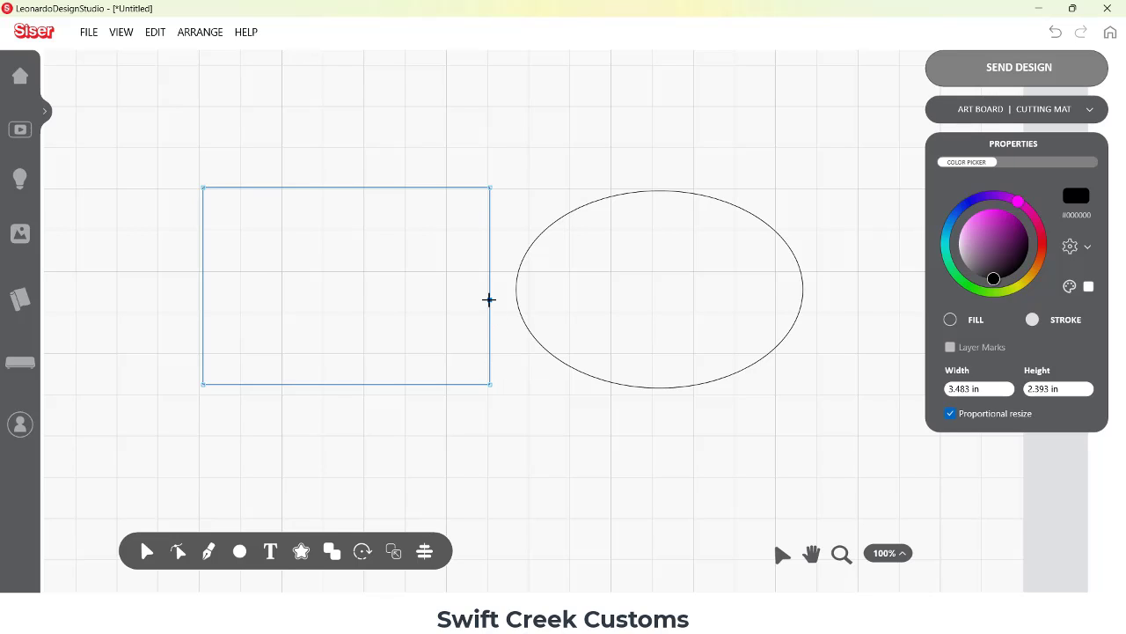
pyautogui.click(490, 300)
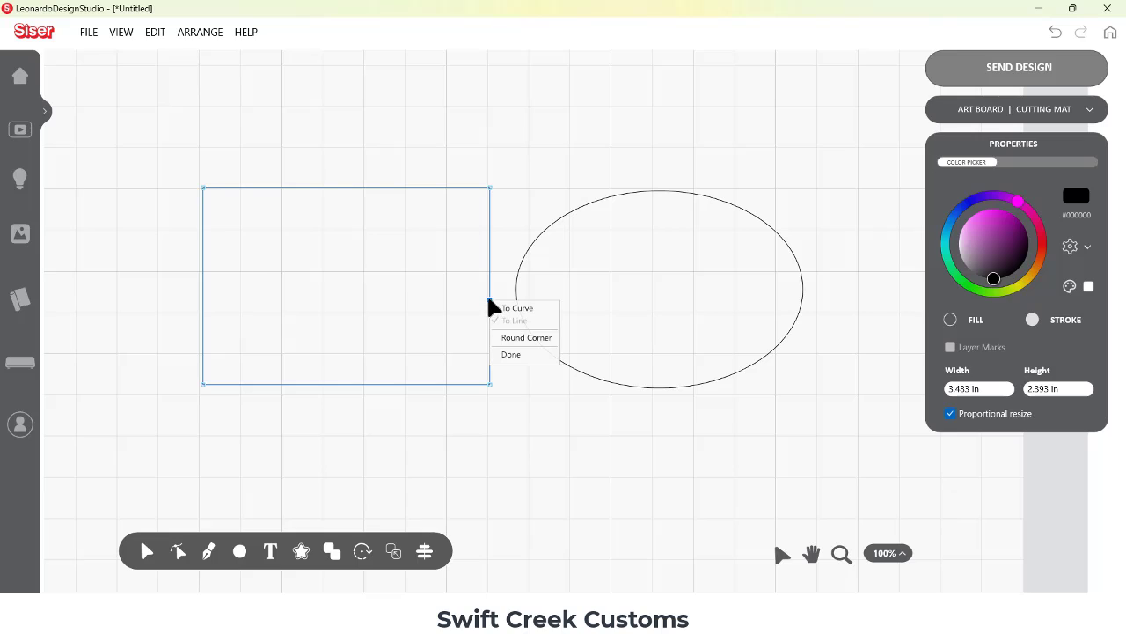
pyautogui.moveTo(489, 300); pyautogui.dragTo(446, 300)
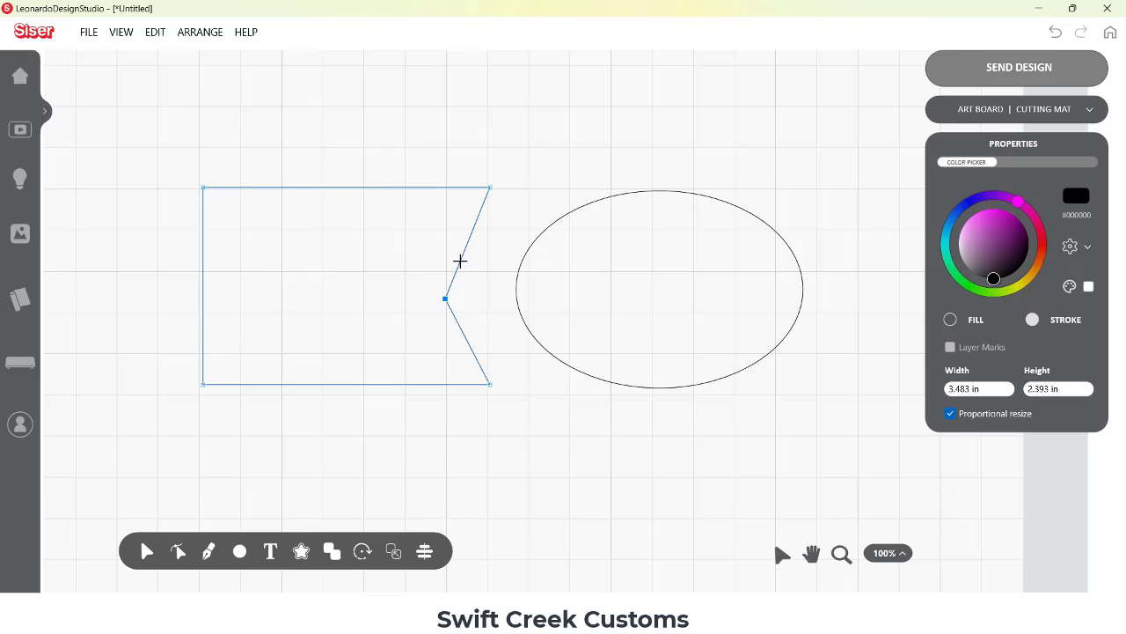
# - Insert one node on each slanted edge of the notch and move both outward, almost in line with the rectangle's right corners
pyautogui.moveTo(459, 260)
pyautogui.mouseDown()
pyautogui.moveTo(475, 267)
pyautogui.moveTo(461, 258)
pyautogui.mouseUp()
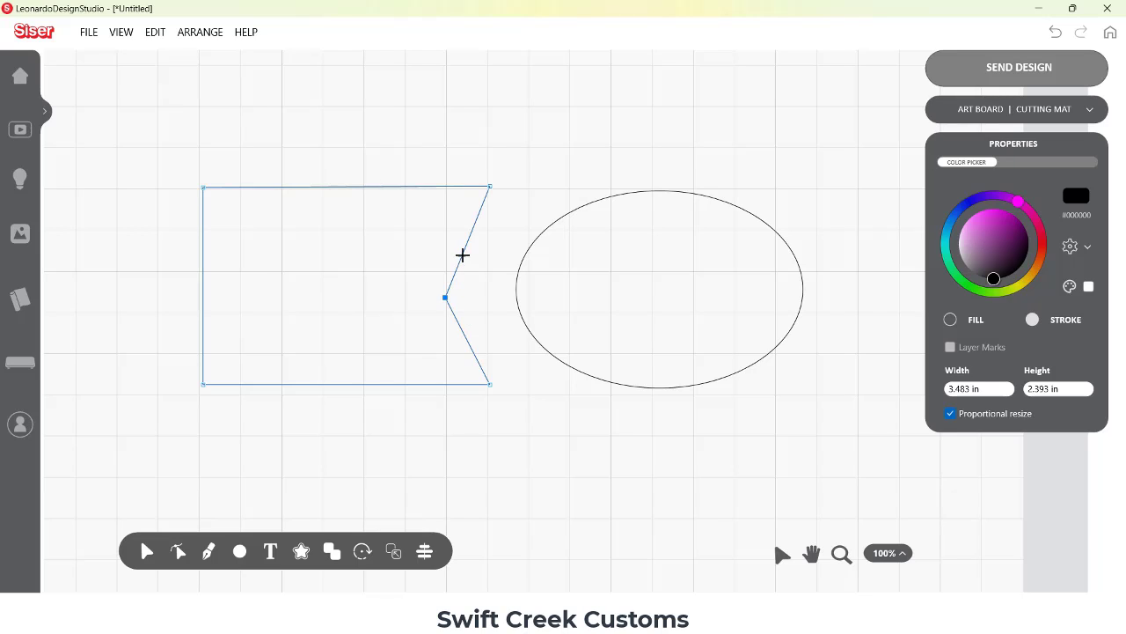
pyautogui.rightClick(461, 257)
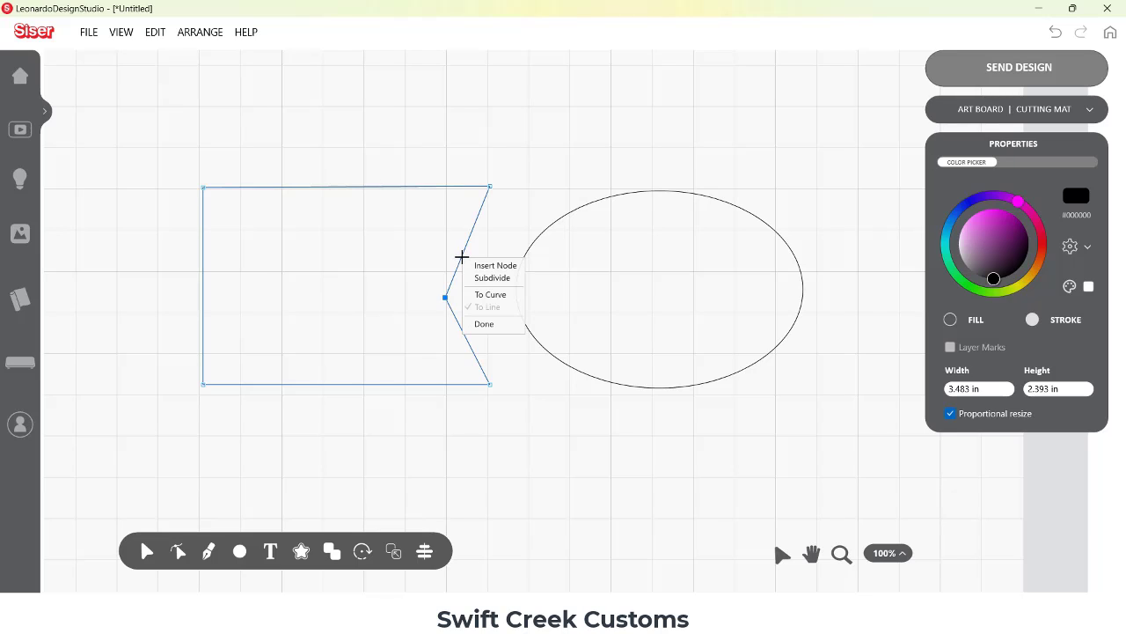
pyautogui.click(488, 267)
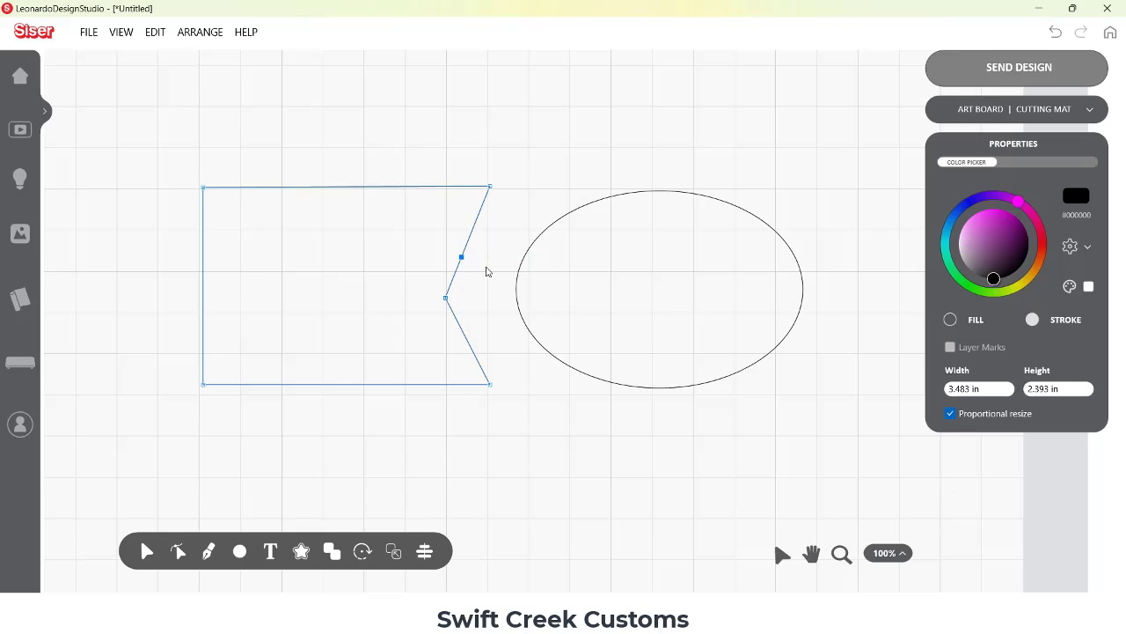
pyautogui.moveTo(461, 260); pyautogui.dragTo(487, 251)
pyautogui.rightClick(464, 334)
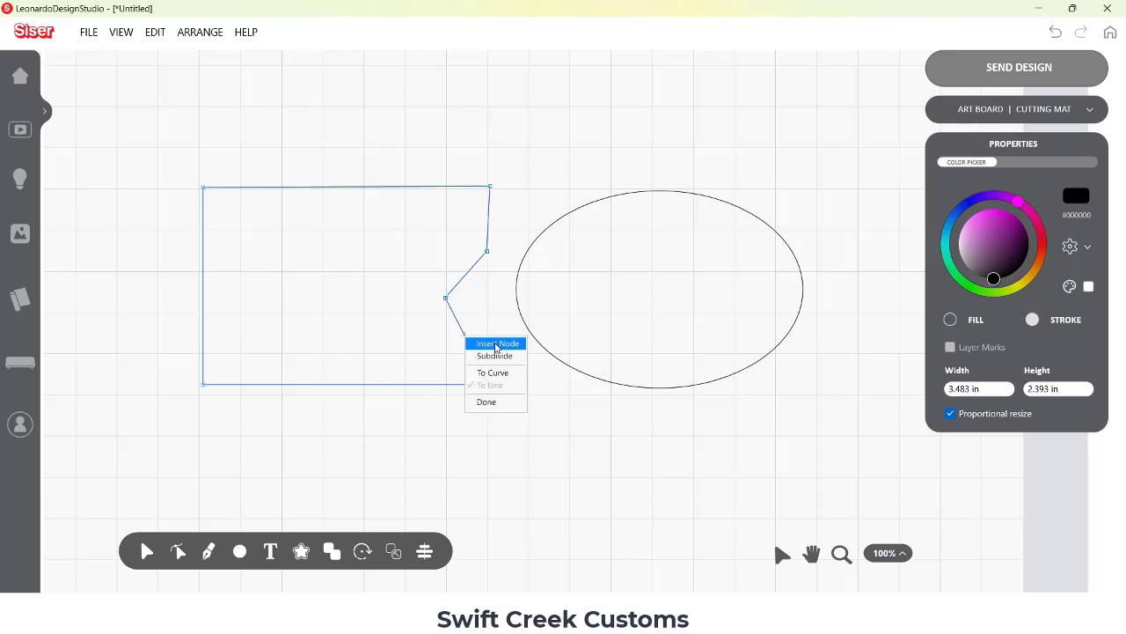
pyautogui.click(495, 344)
pyautogui.moveTo(465, 335); pyautogui.dragTo(485, 326)
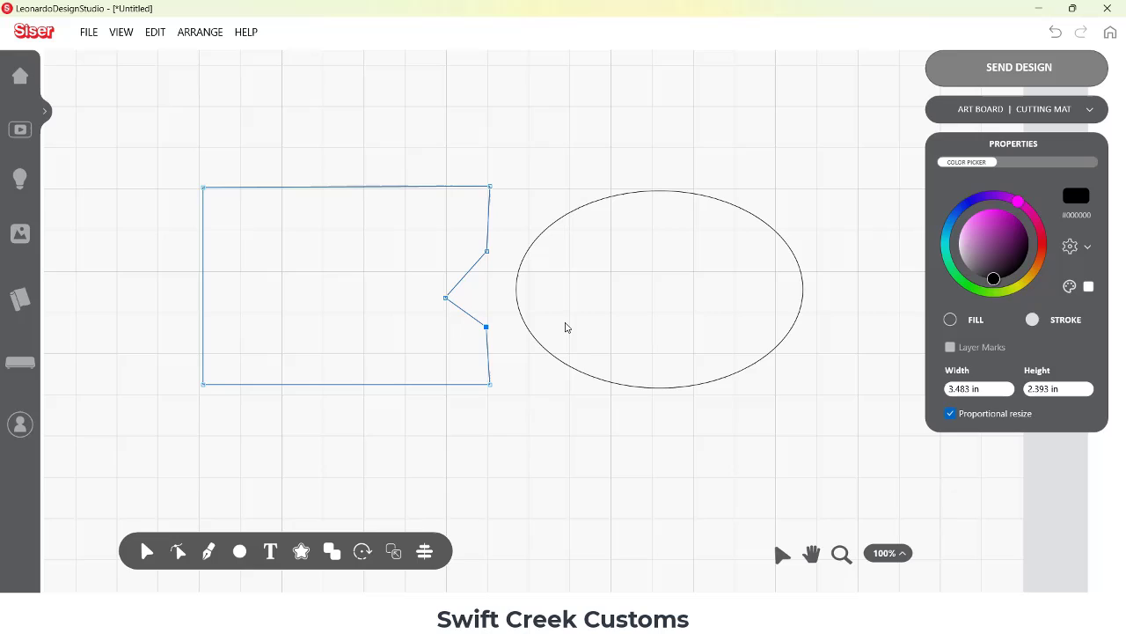
# - Move the ellipse's bottom node up into the shape and bend the lower curve with the handles of the bottom and right nodes
pyautogui.click(607, 384)
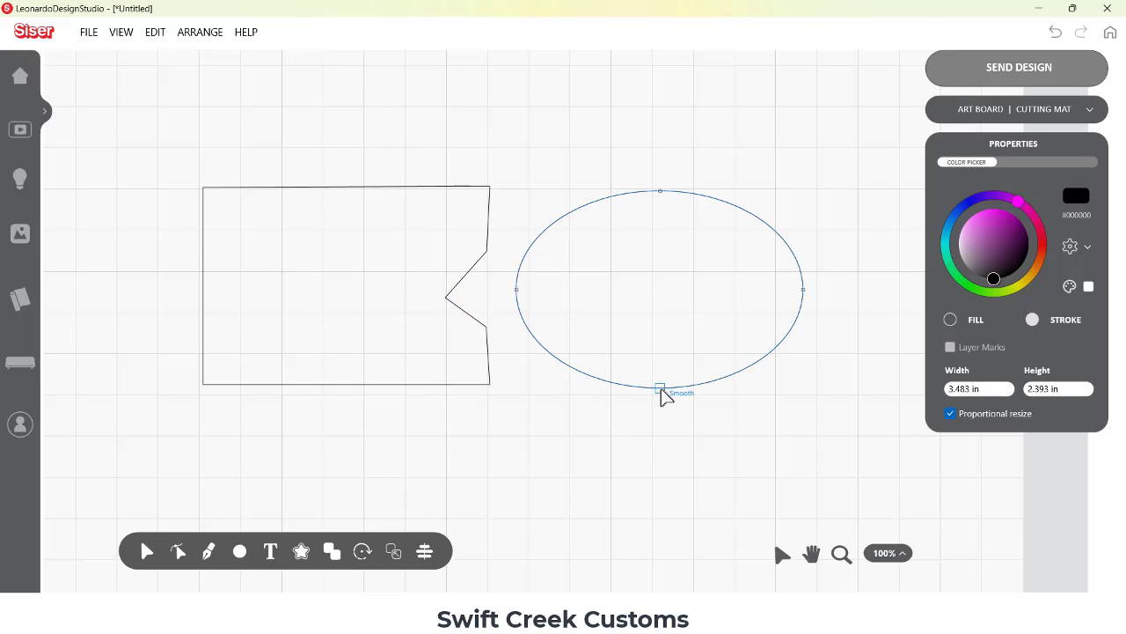
pyautogui.moveTo(661, 388); pyautogui.dragTo(661, 313)
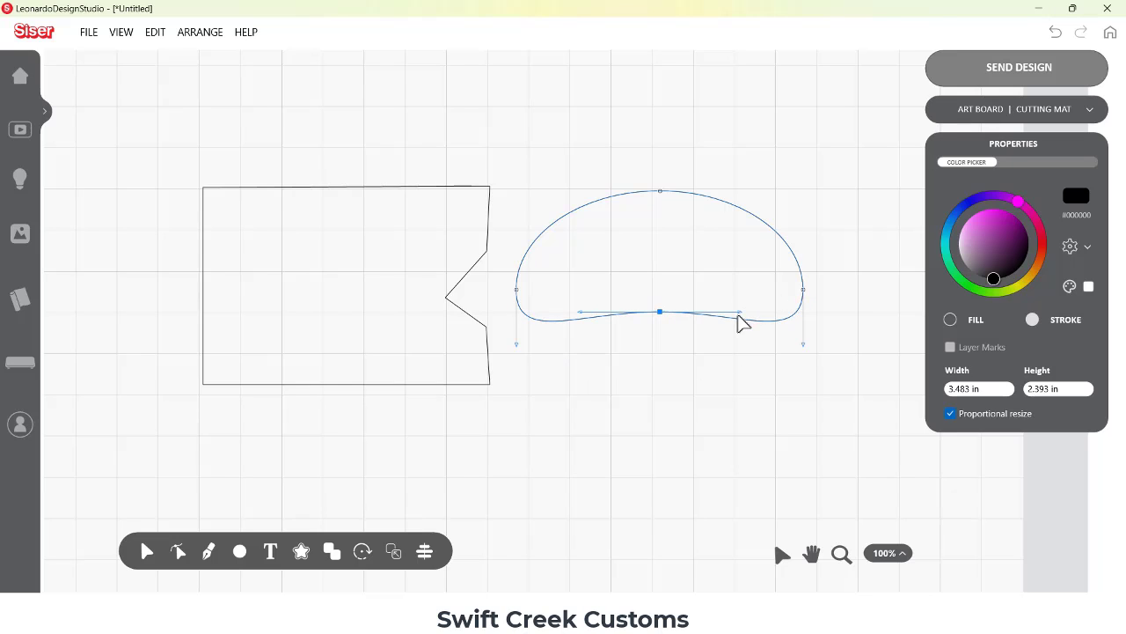
pyautogui.moveTo(739, 312); pyautogui.dragTo(719, 274)
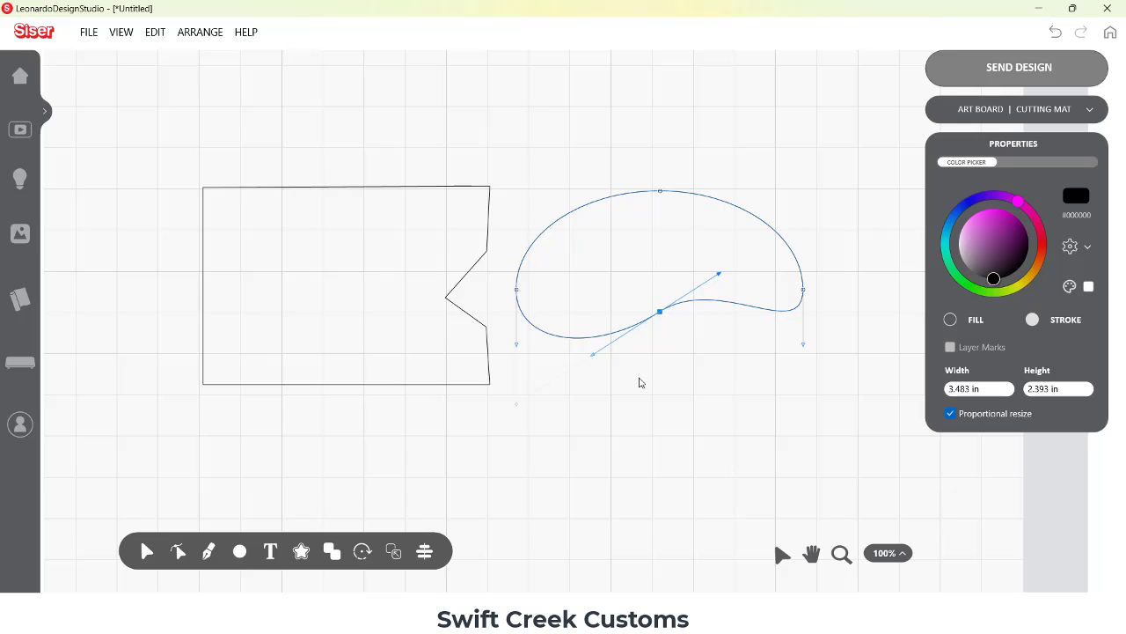
pyautogui.moveTo(593, 355); pyautogui.dragTo(638, 314)
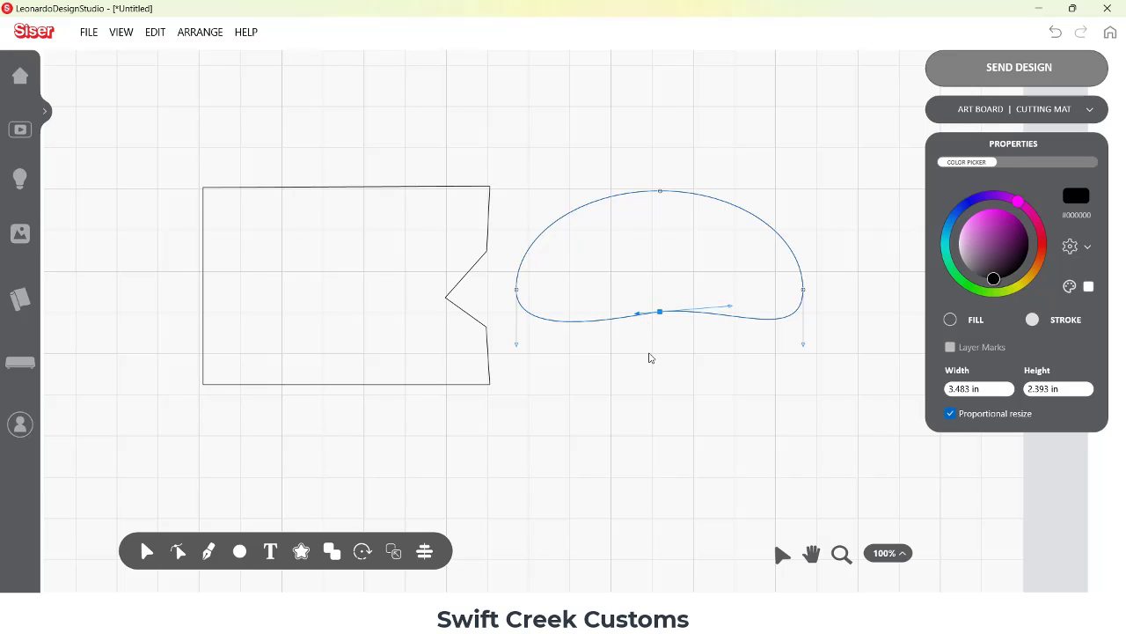
pyautogui.moveTo(730, 309); pyautogui.dragTo(766, 440)
pyautogui.moveTo(803, 344)
pyautogui.mouseDown()
pyautogui.moveTo(833, 345)
pyautogui.moveTo(850, 305)
pyautogui.moveTo(803, 331)
pyautogui.mouseUp()
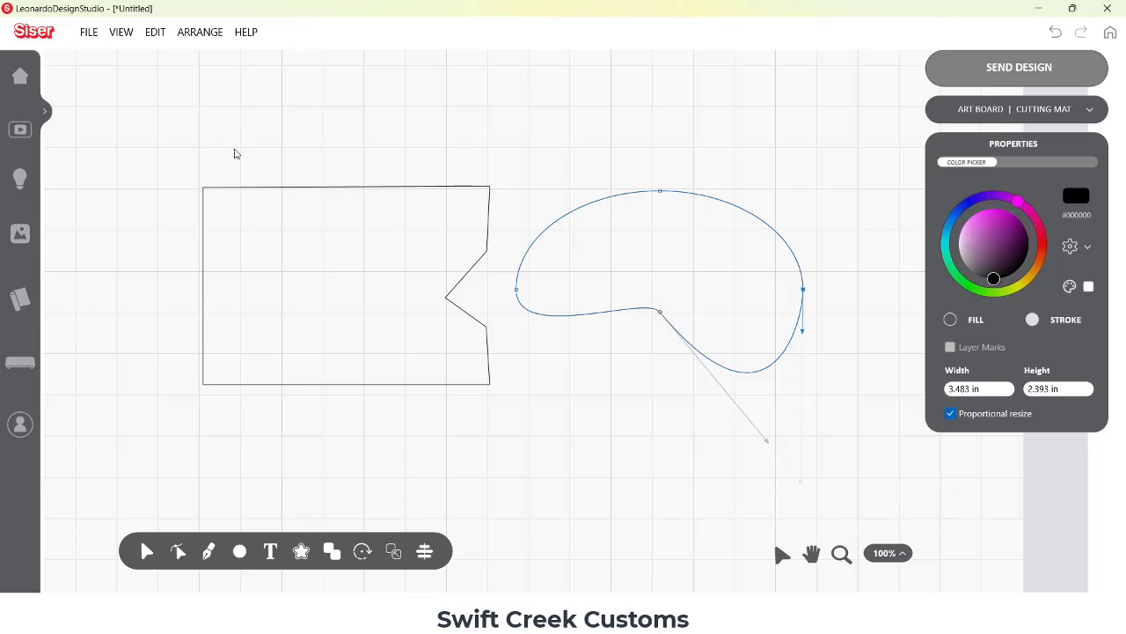
# - Delete the reshaped ellipse and the notched rectangle to clear the cutting mat
pyautogui.moveTo(159, 130); pyautogui.dragTo(817, 437)
pyautogui.press('Delete')
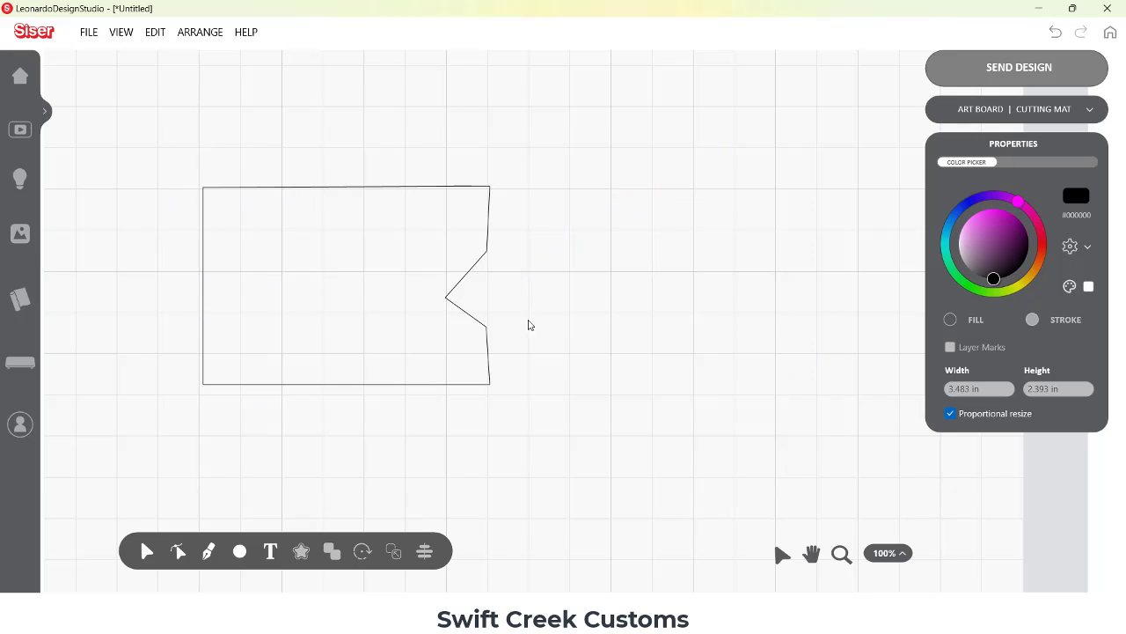
pyautogui.moveTo(196, 193); pyautogui.dragTo(244, 256)
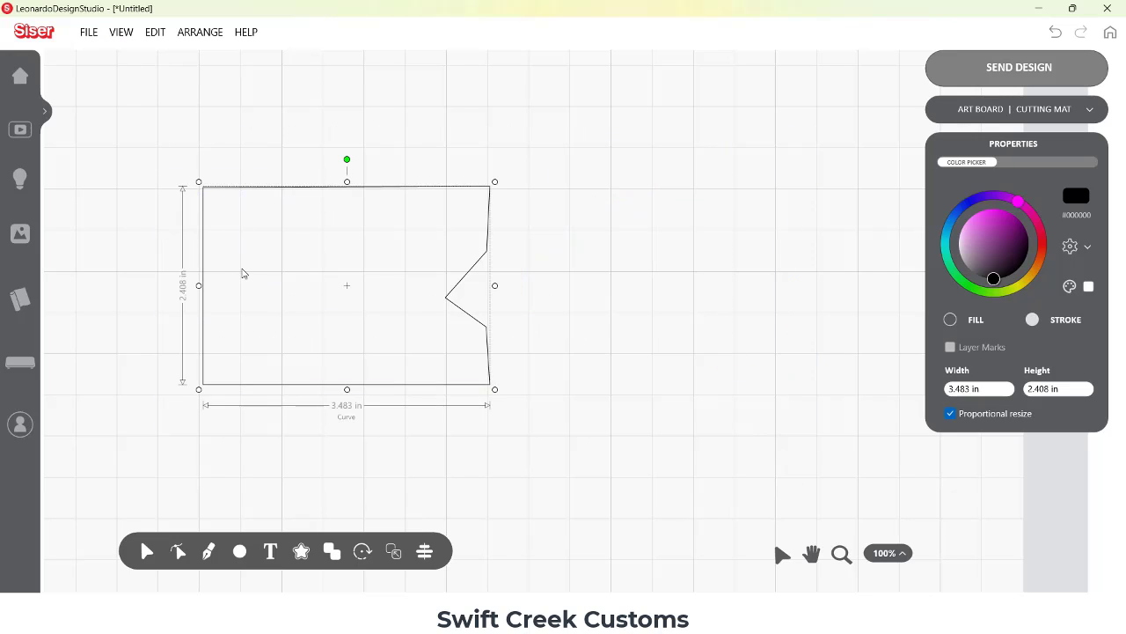
pyautogui.press('Delete')
# - Import the SVG file 282397-santa-face with the Cut only option
pyautogui.click(89, 33)
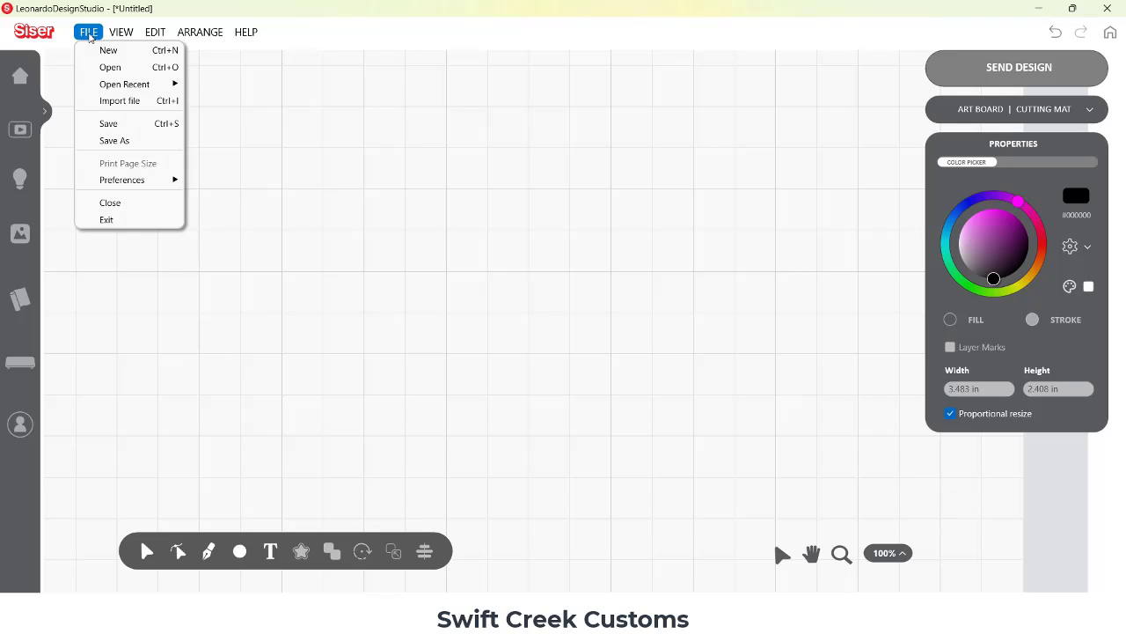
pyautogui.click(123, 101)
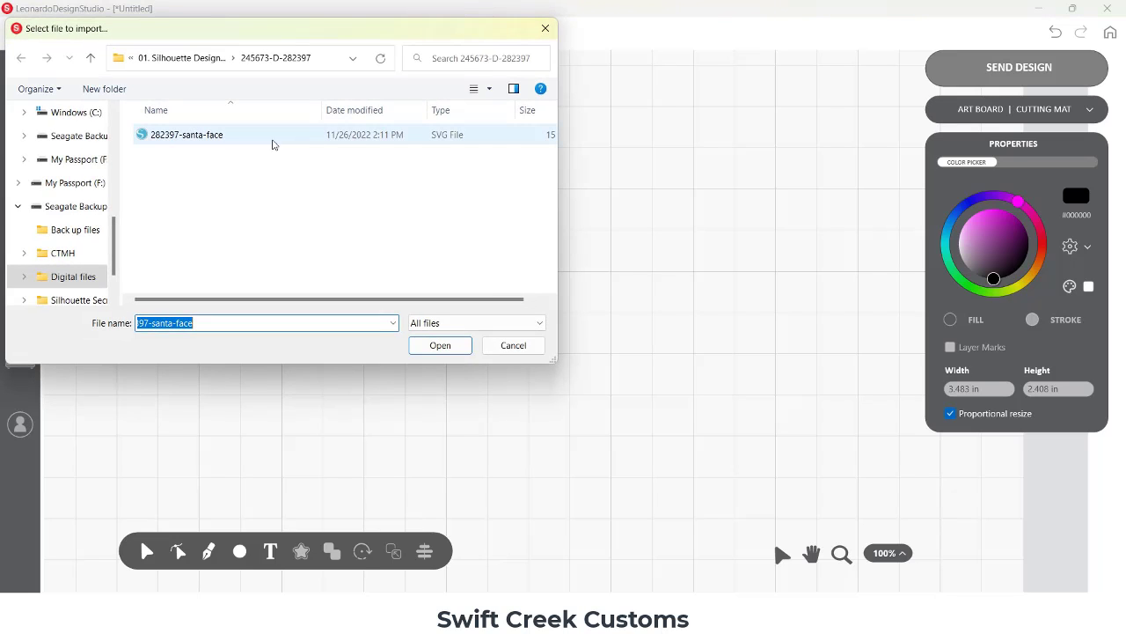
pyautogui.doubleClick(199, 139)
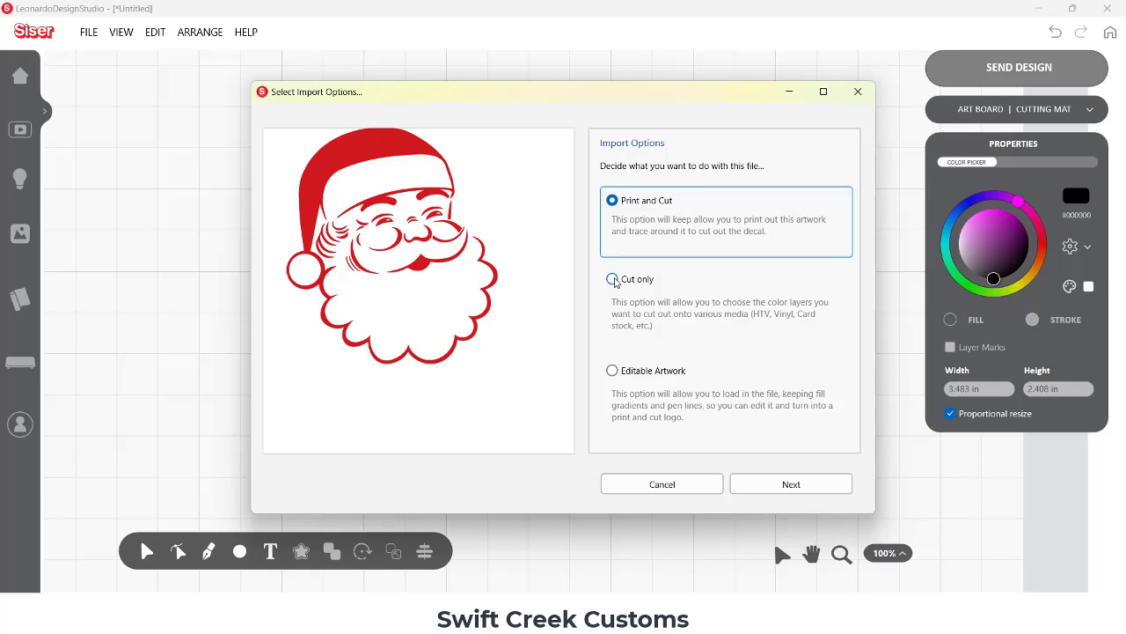
pyautogui.click(614, 279)
pyautogui.click(775, 489)
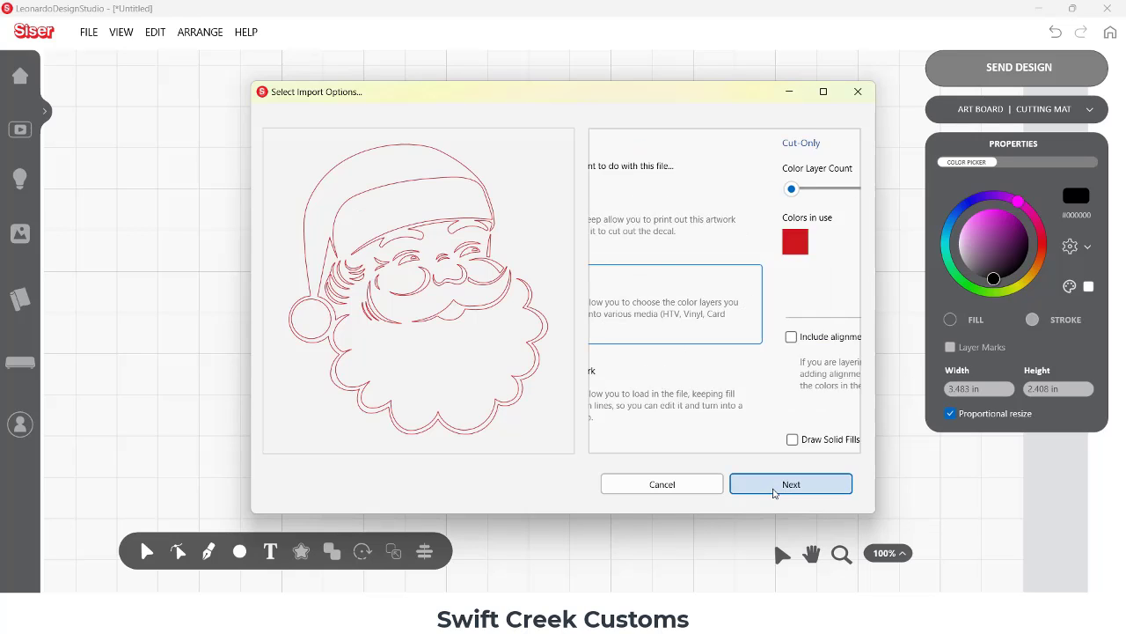
pyautogui.click(775, 486)
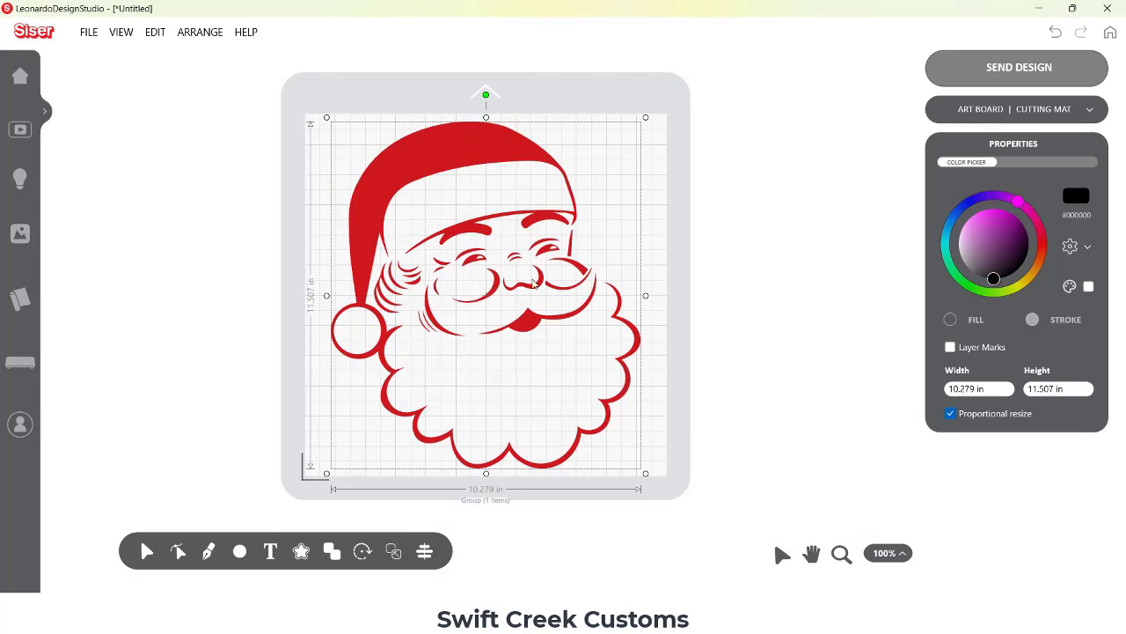
# - Ungroup the imported Santa face and move it slightly up and to the left on the mat
pyautogui.click(453, 157)
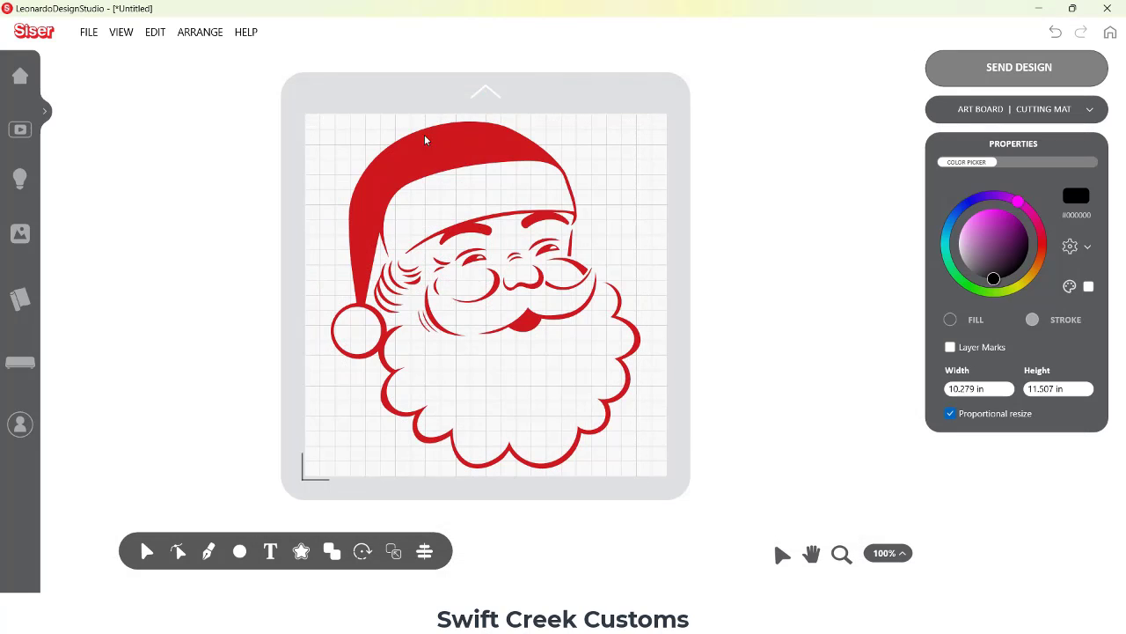
pyautogui.rightClick(382, 323)
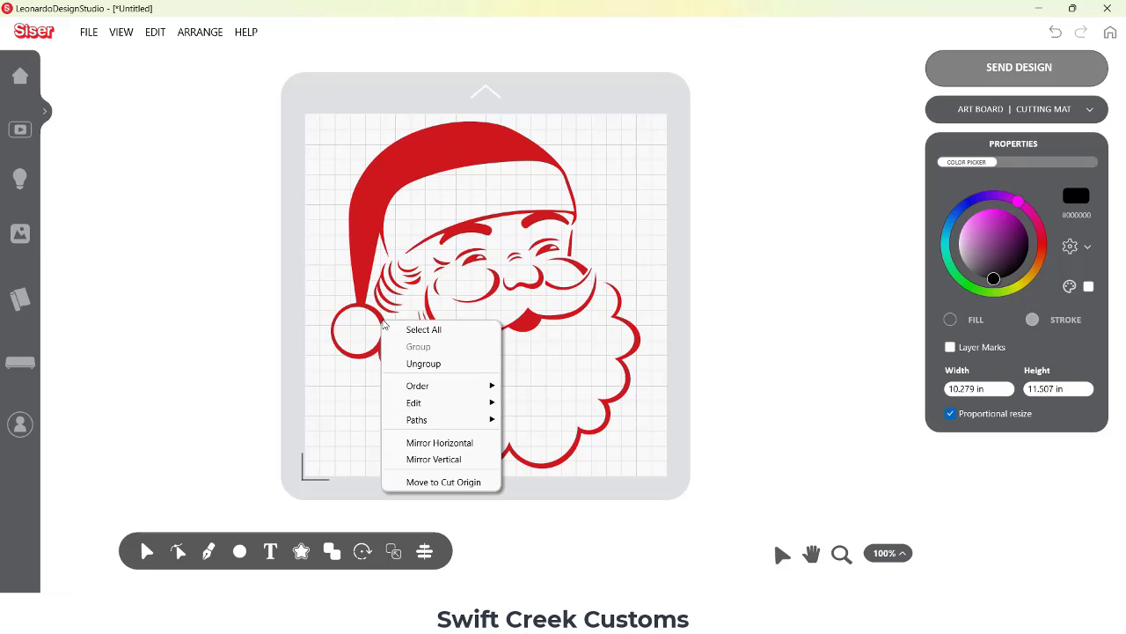
pyautogui.click(433, 364)
pyautogui.click(444, 344)
pyautogui.moveTo(429, 319)
pyautogui.mouseDown()
pyautogui.moveTo(455, 347)
pyautogui.moveTo(424, 304)
pyautogui.mouseUp()
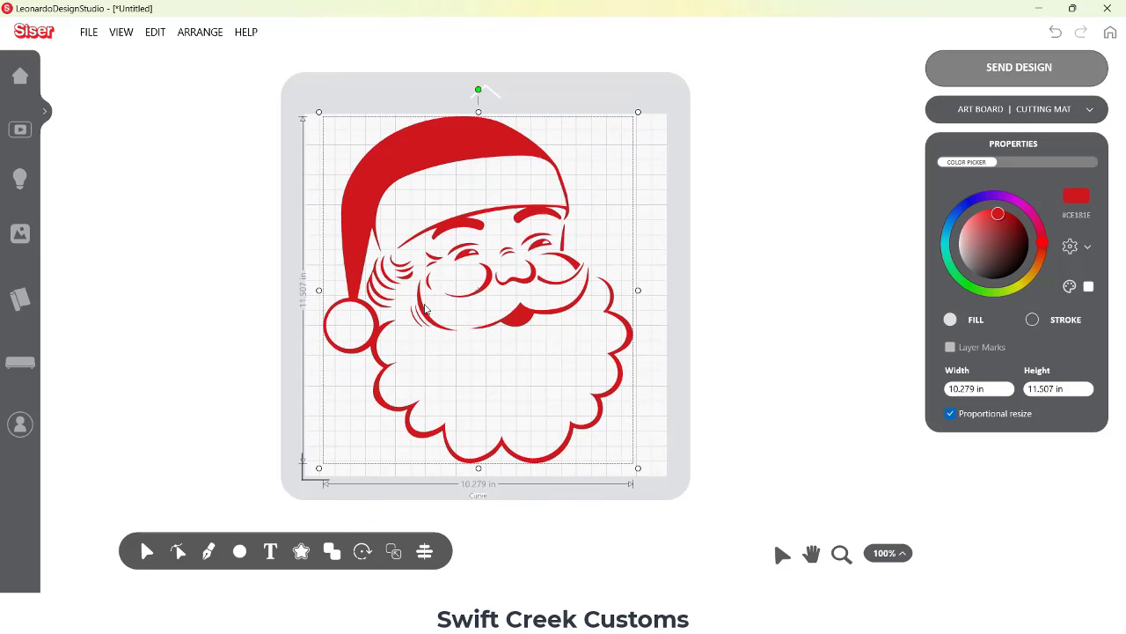
# - Break the paths of the Santa face so that its parts become separate objects
pyautogui.rightClick(425, 308)
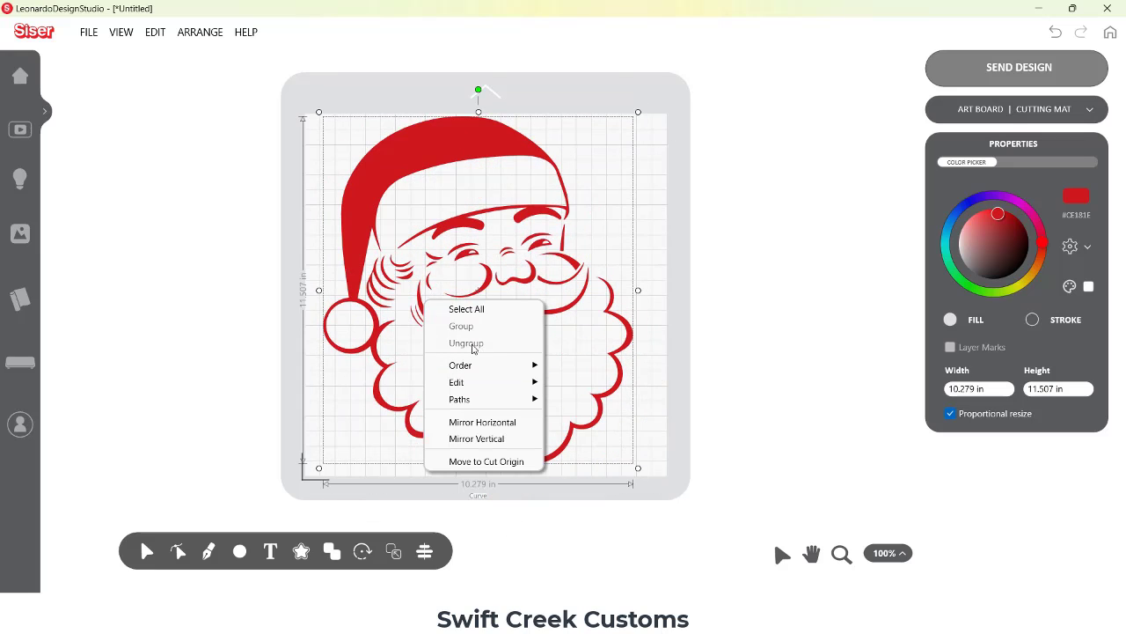
pyautogui.click(355, 291)
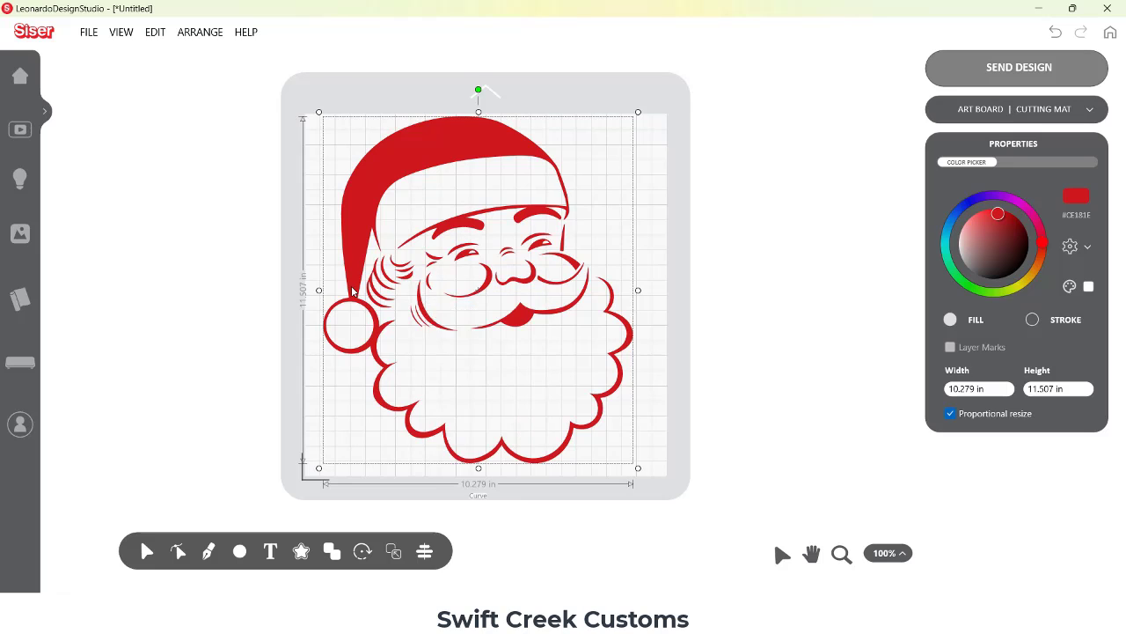
pyautogui.rightClick(354, 291)
pyautogui.moveTo(401, 389)
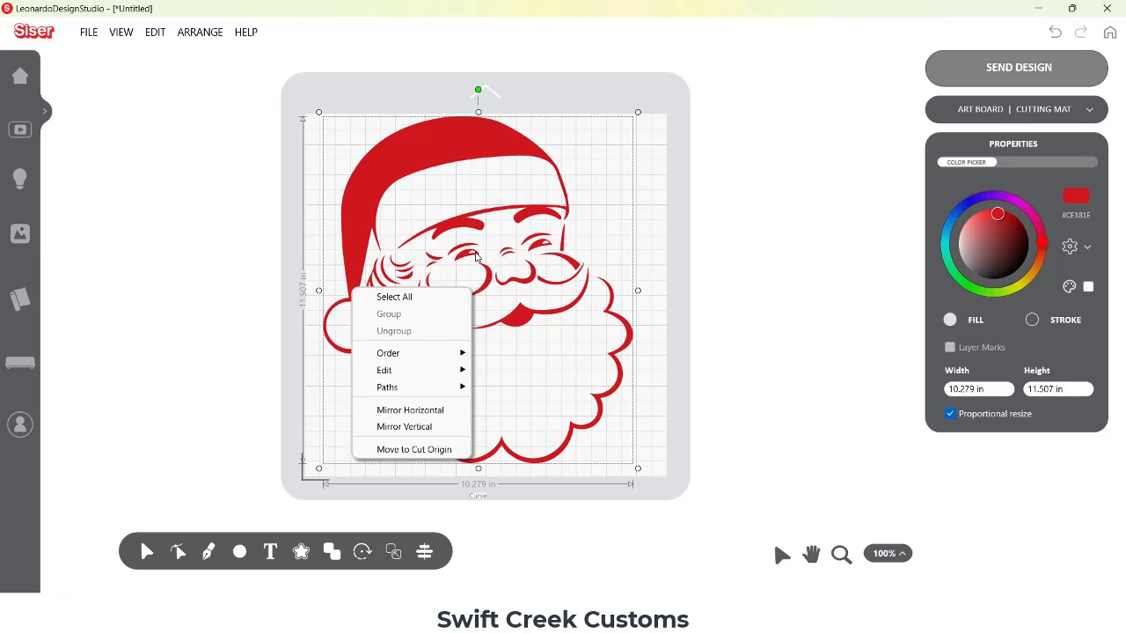
pyautogui.moveTo(455, 387)
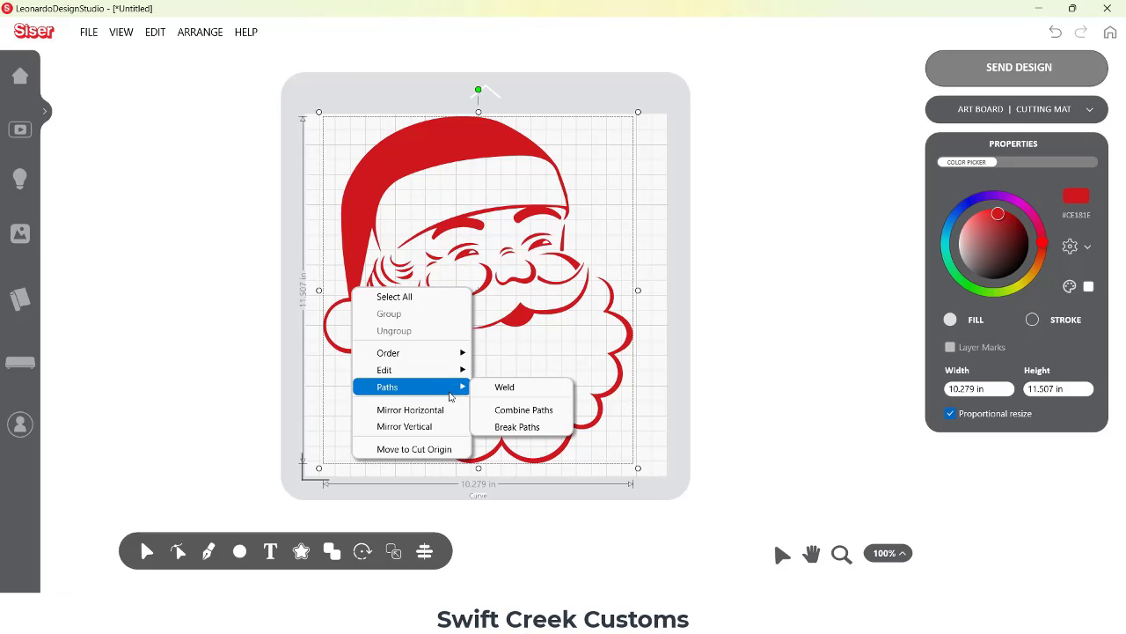
pyautogui.click(516, 427)
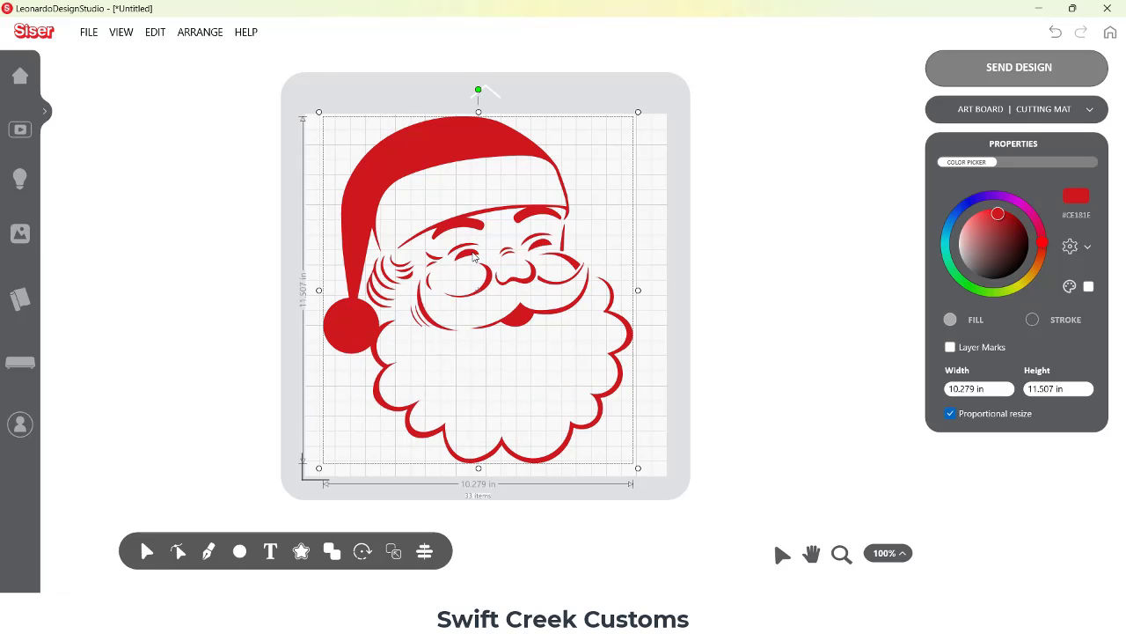
# - Try moving the hat-and-beard outline off the right side of the mat, and undo the move
pyautogui.click(253, 264)
pyautogui.moveTo(362, 193); pyautogui.dragTo(639, 187)
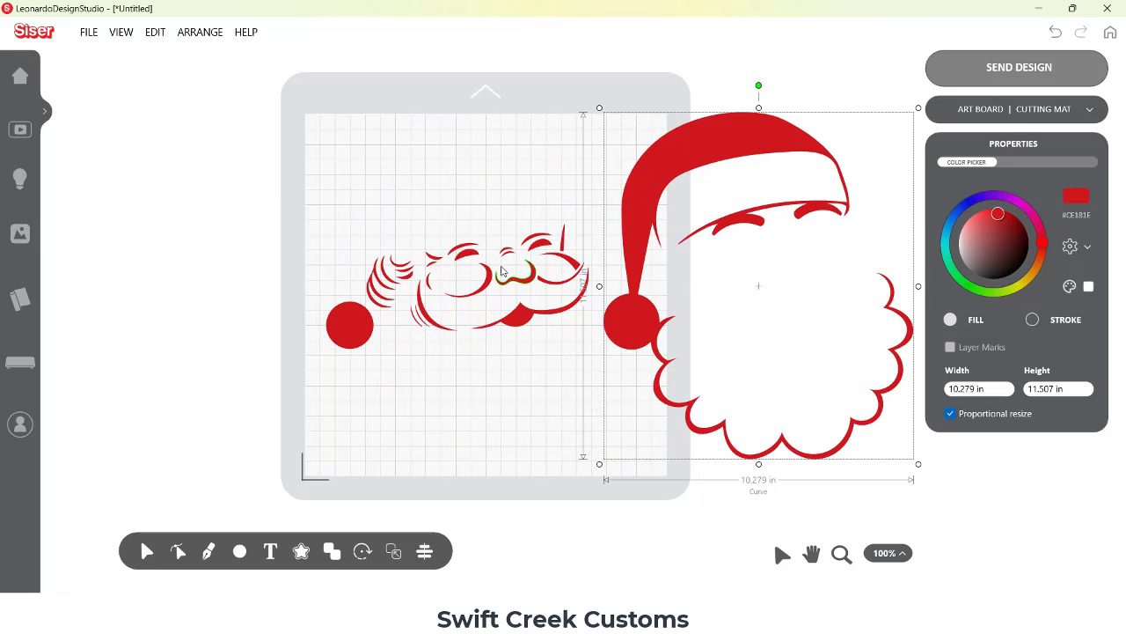
pyautogui.hotkey('ctrl', 'z')
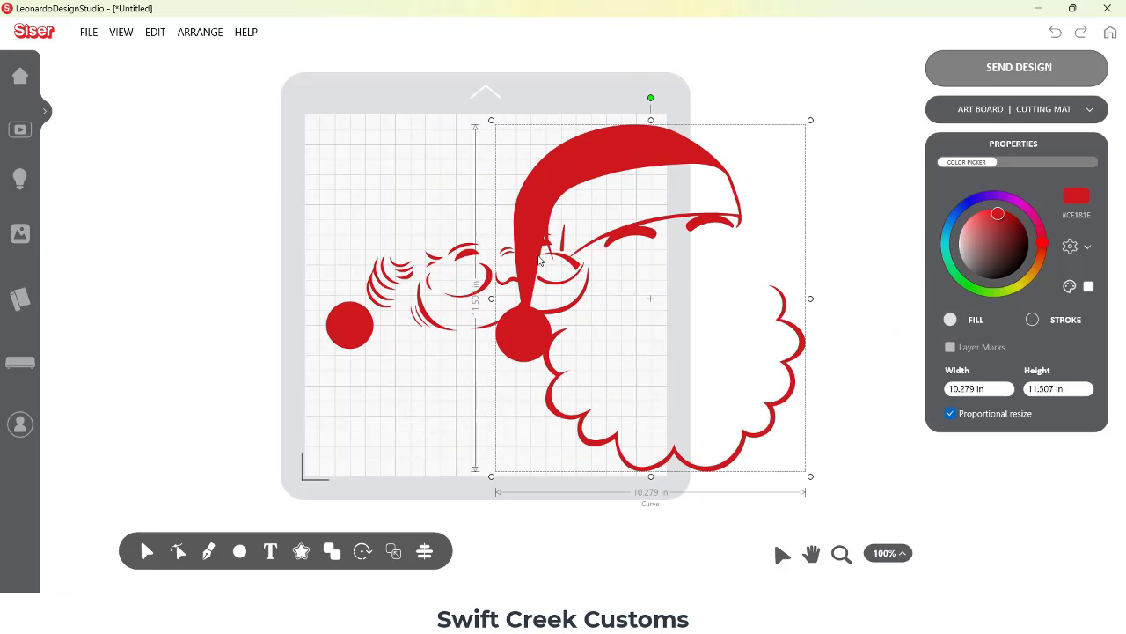
pyautogui.hotkey('ctrl', 'z')
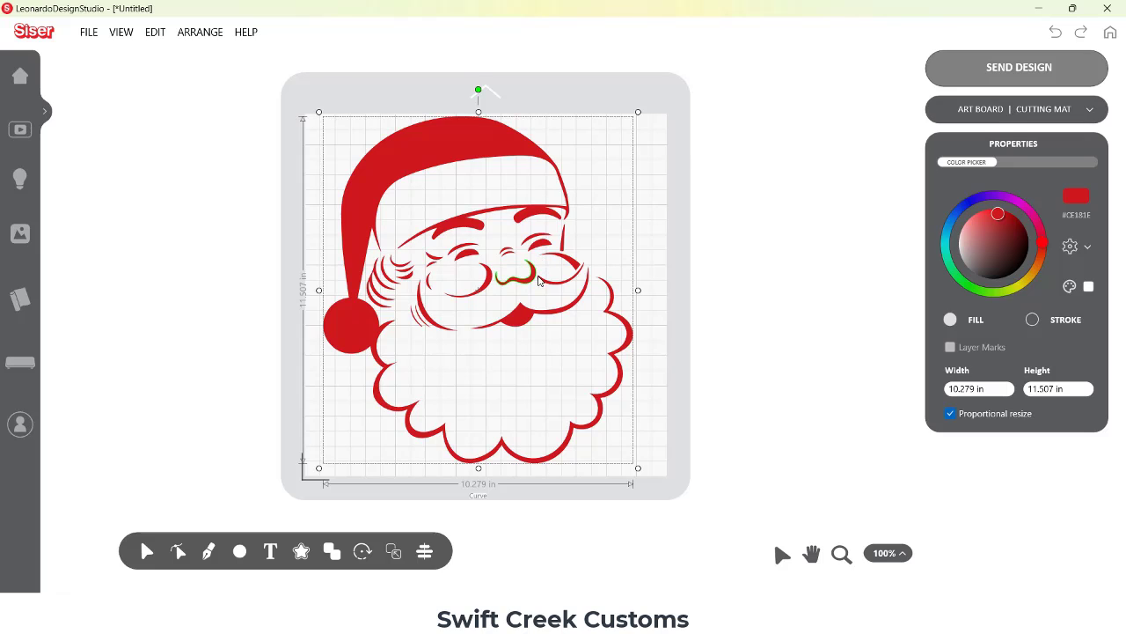
# - Move the end node of the beard outline's upper-right strand over to the tip of the mustache
pyautogui.doubleClick(529, 151)
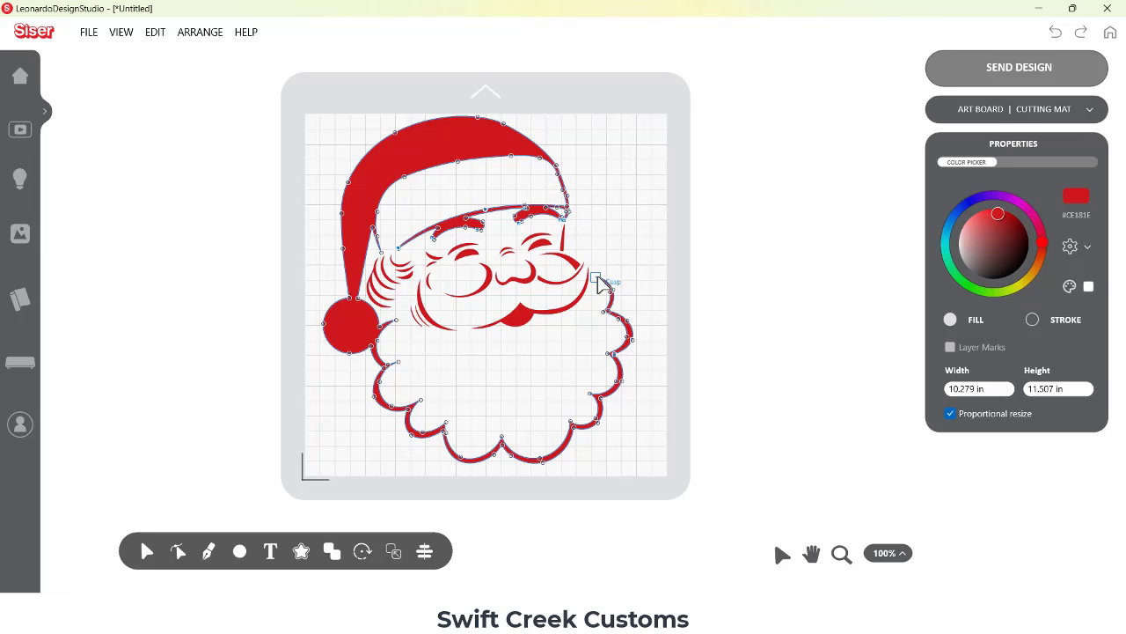
pyautogui.moveTo(596, 277); pyautogui.dragTo(587, 274)
pyautogui.click(841, 553)
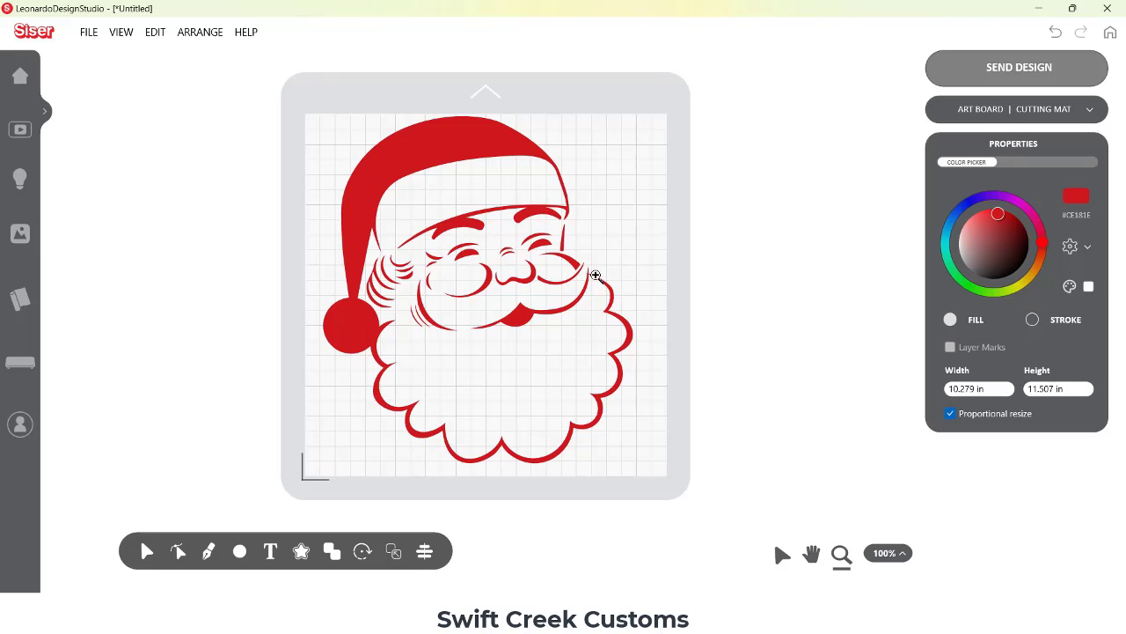
pyautogui.moveTo(509, 227); pyautogui.dragTo(644, 344)
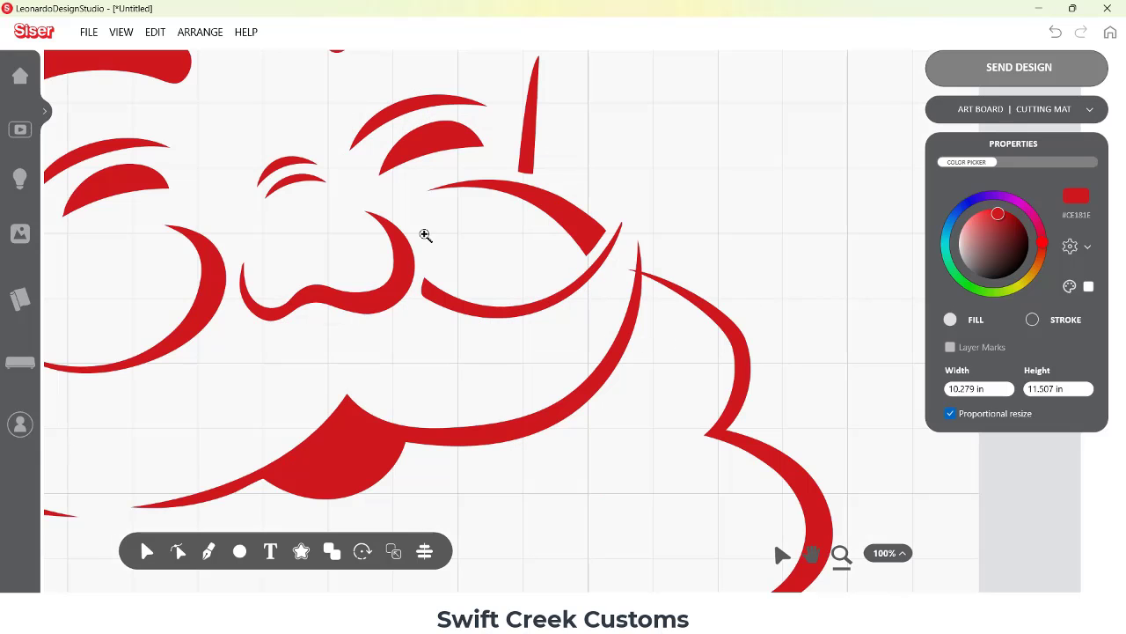
pyautogui.click(147, 551)
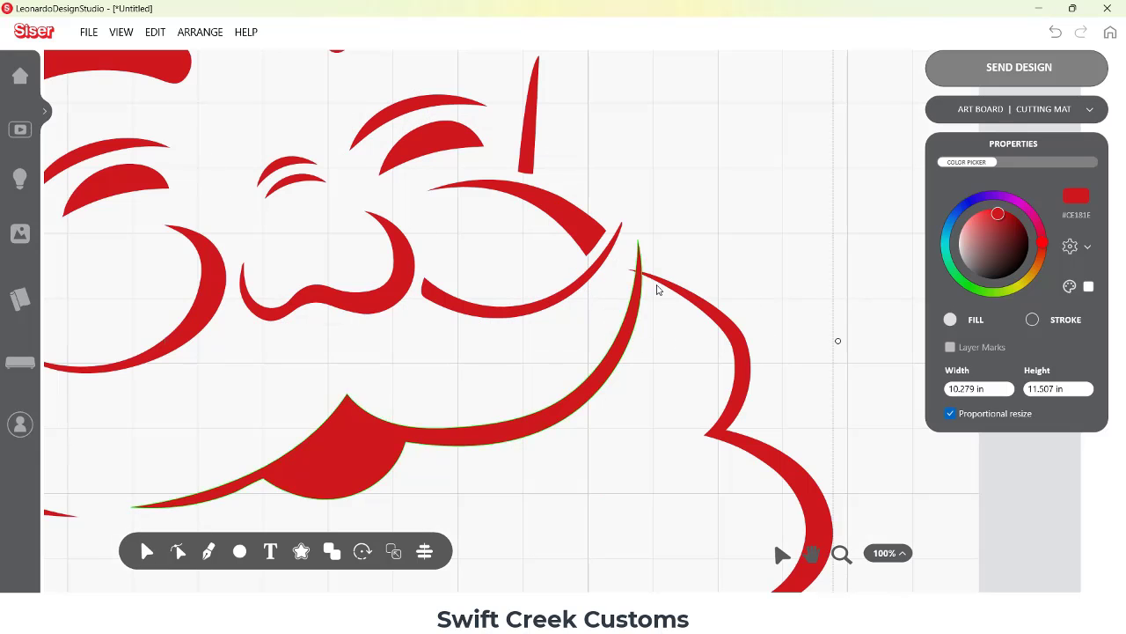
pyautogui.moveTo(654, 283); pyautogui.dragTo(660, 270)
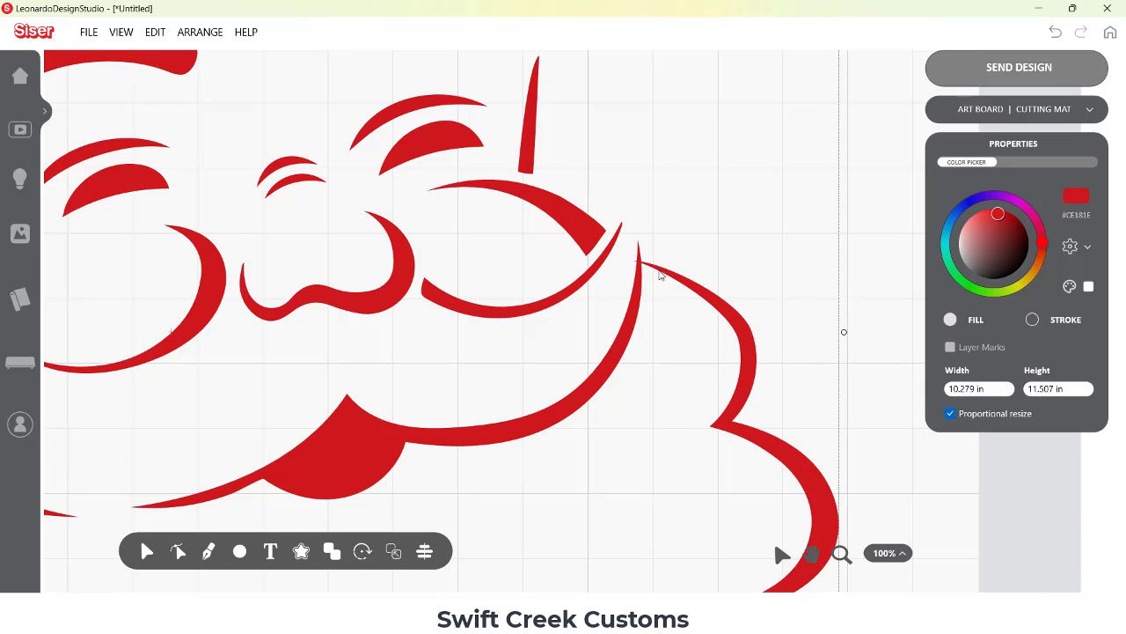
pyautogui.hotkey('ctrl', 'z')
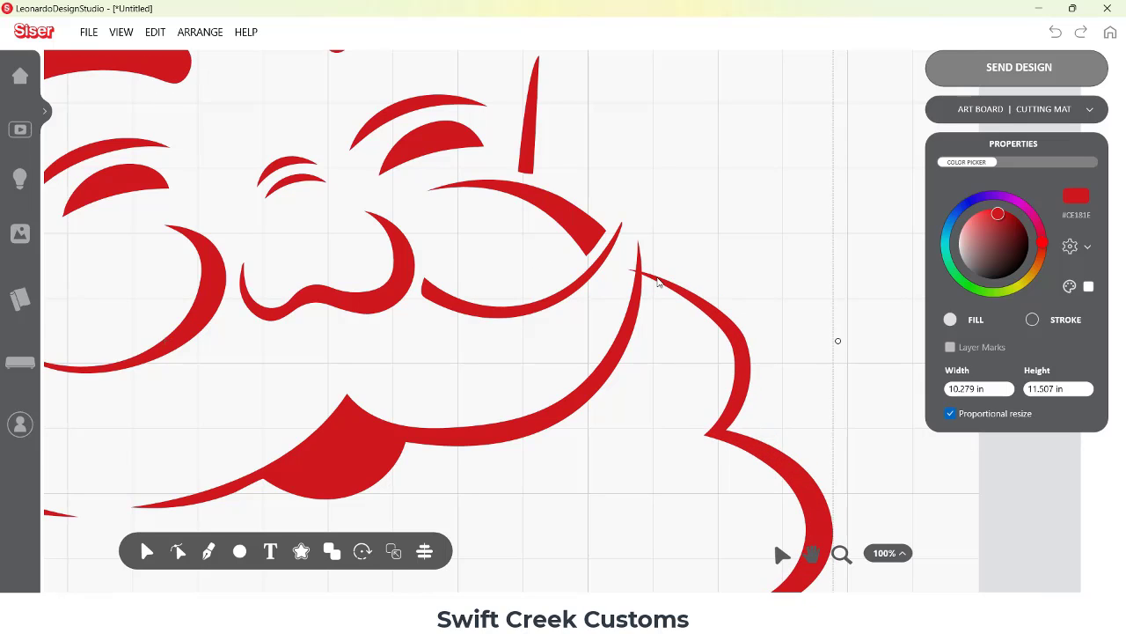
# - Move the beard strand's end node slightly down so it lies inside the mustache line, and leave node editing
pyautogui.doubleClick(657, 281)
pyautogui.moveTo(631, 269); pyautogui.dragTo(635, 285)
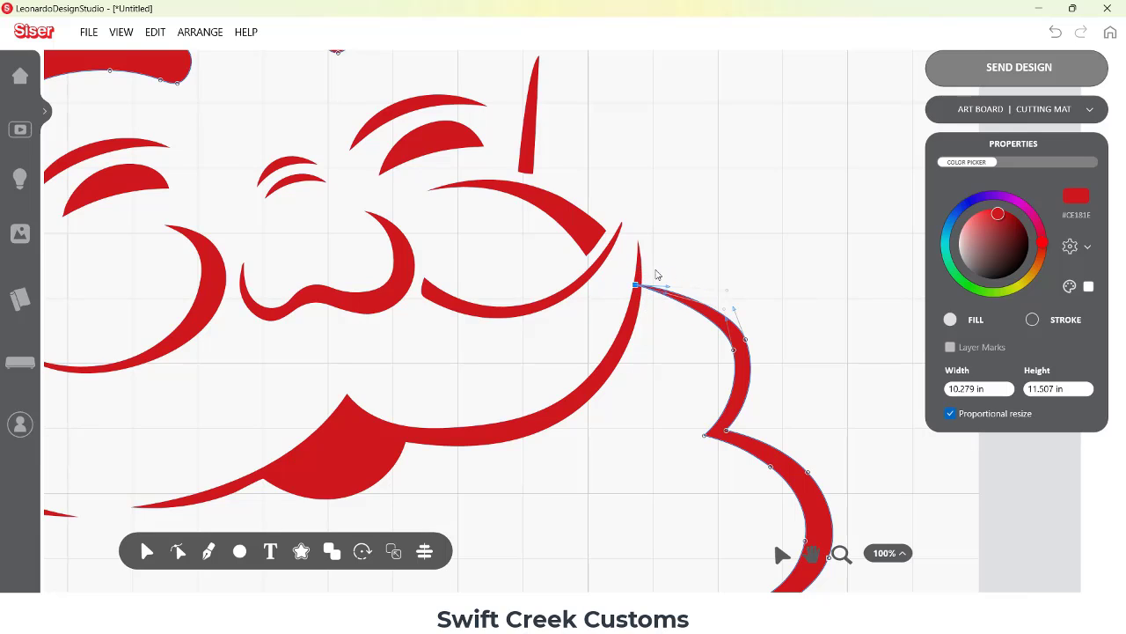
pyautogui.click(666, 257)
pyautogui.click(145, 549)
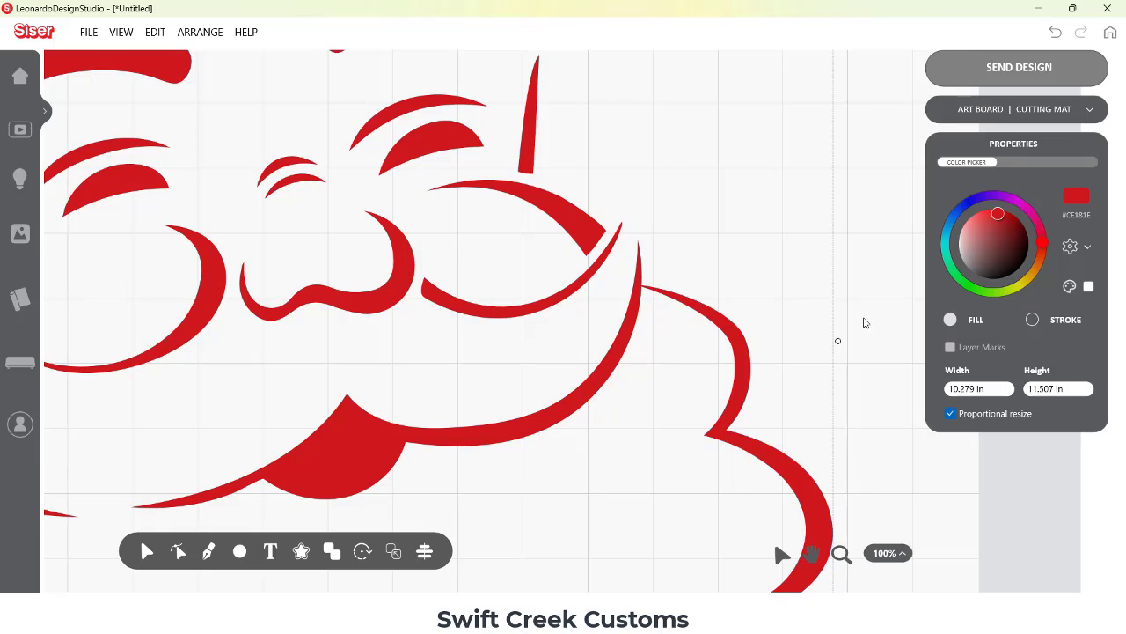
# - Weld the mustache piece to the hat-and-beard outline
pyautogui.click(635, 307)
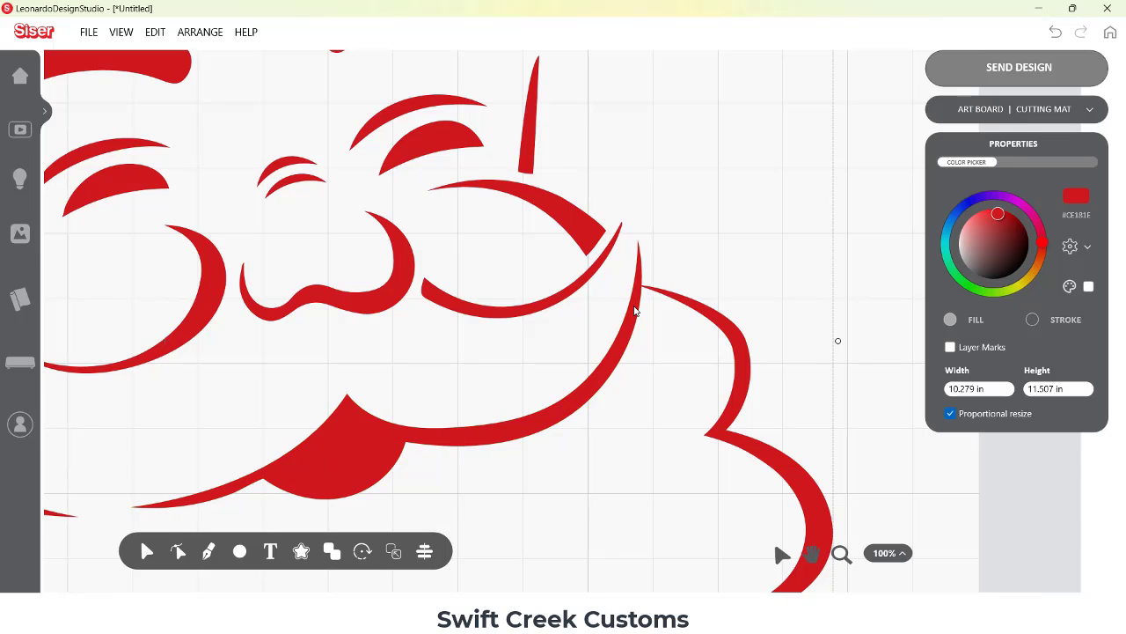
pyautogui.rightClick(637, 295)
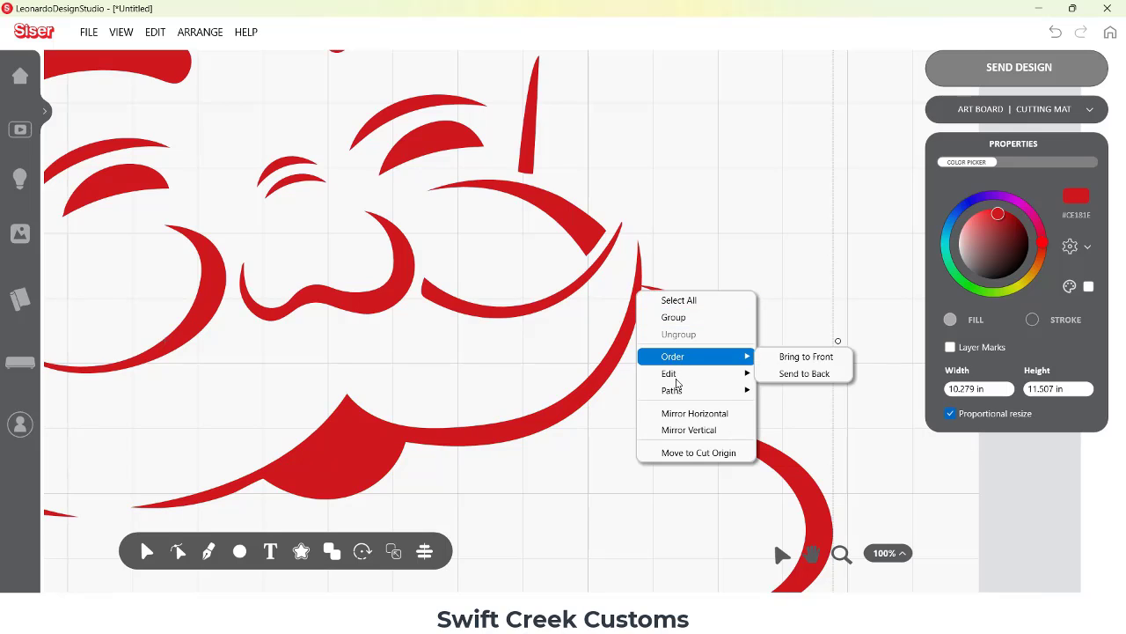
pyautogui.moveTo(678, 394)
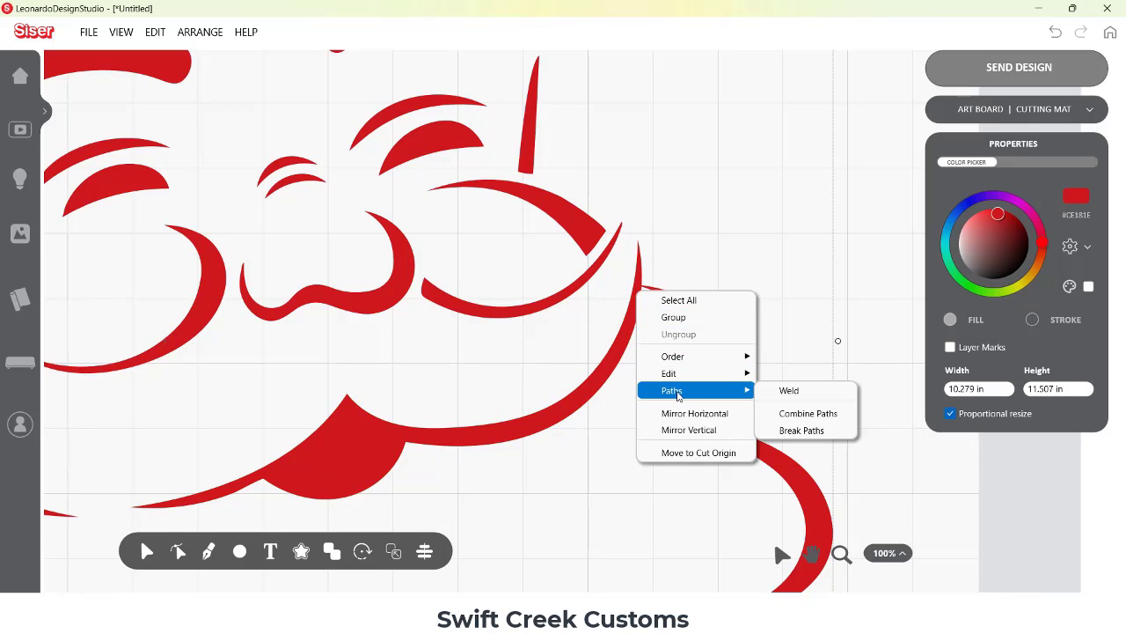
pyautogui.click(788, 391)
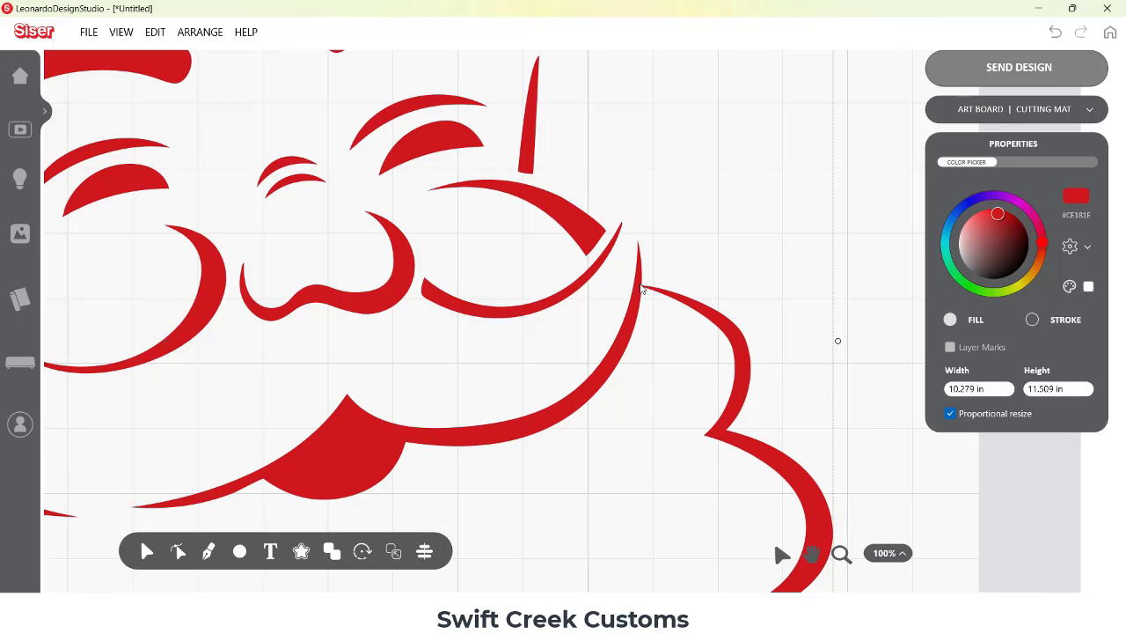
# - Check the mustache-to-beard joint in the cutting view by sending only the selected artwork, and return to the design view
pyautogui.click(932, 76)
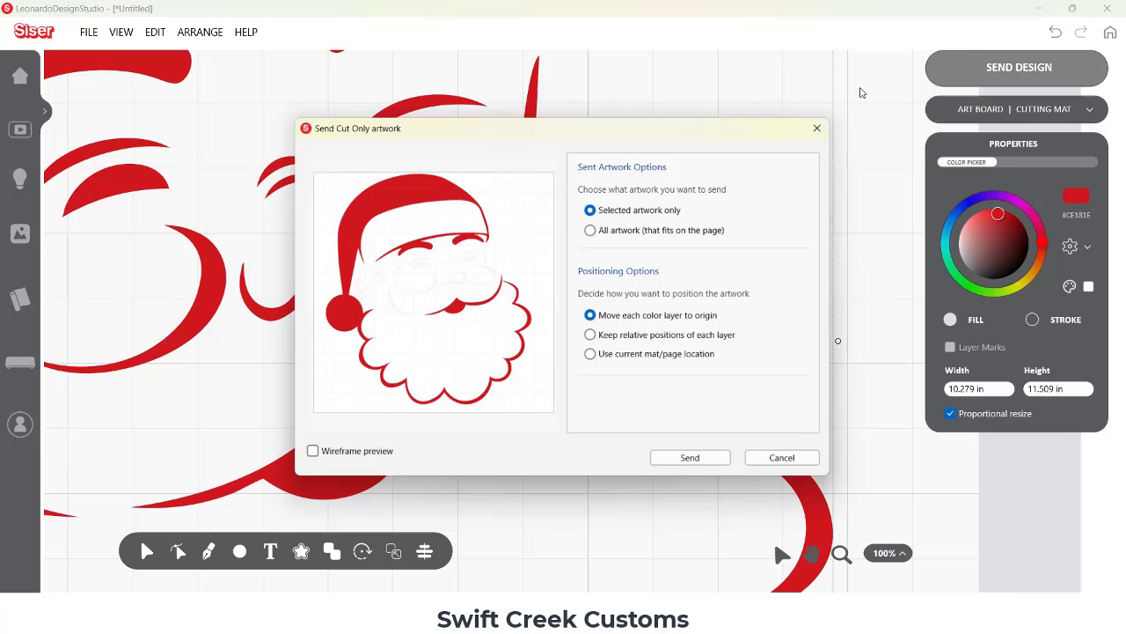
pyautogui.click(683, 463)
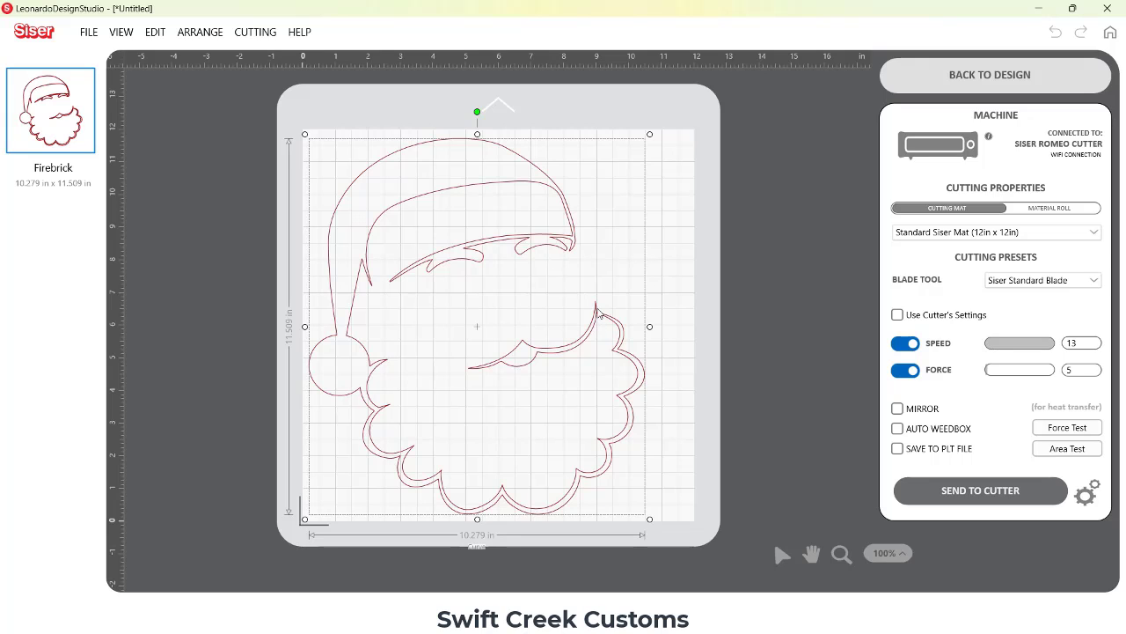
pyautogui.click(841, 553)
pyautogui.moveTo(583, 292); pyautogui.dragTo(636, 343)
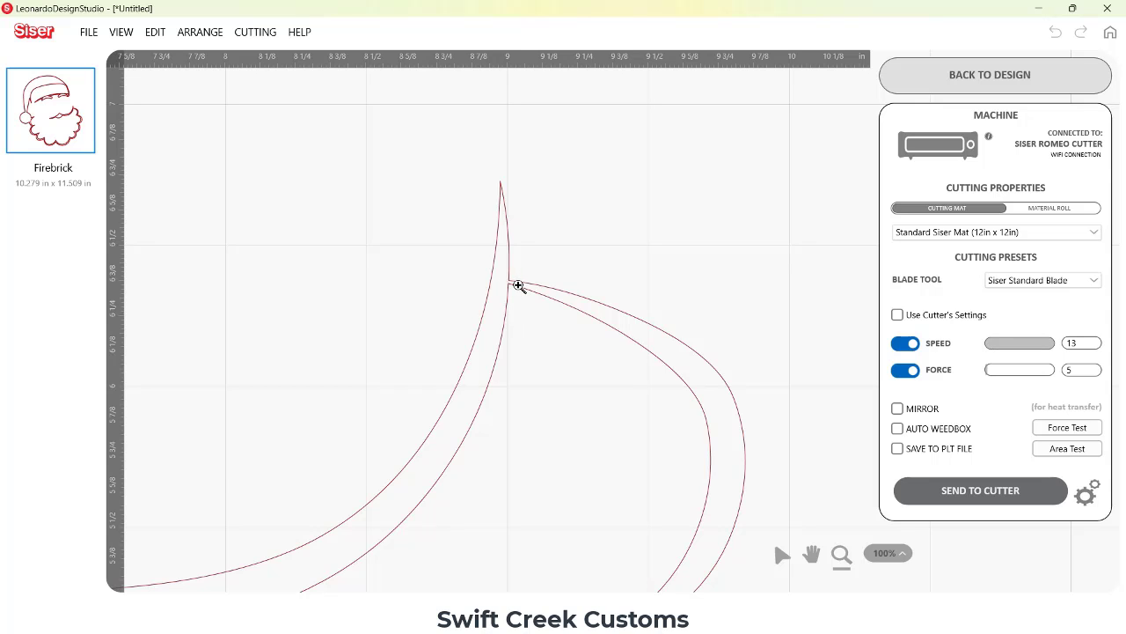
pyautogui.click(960, 70)
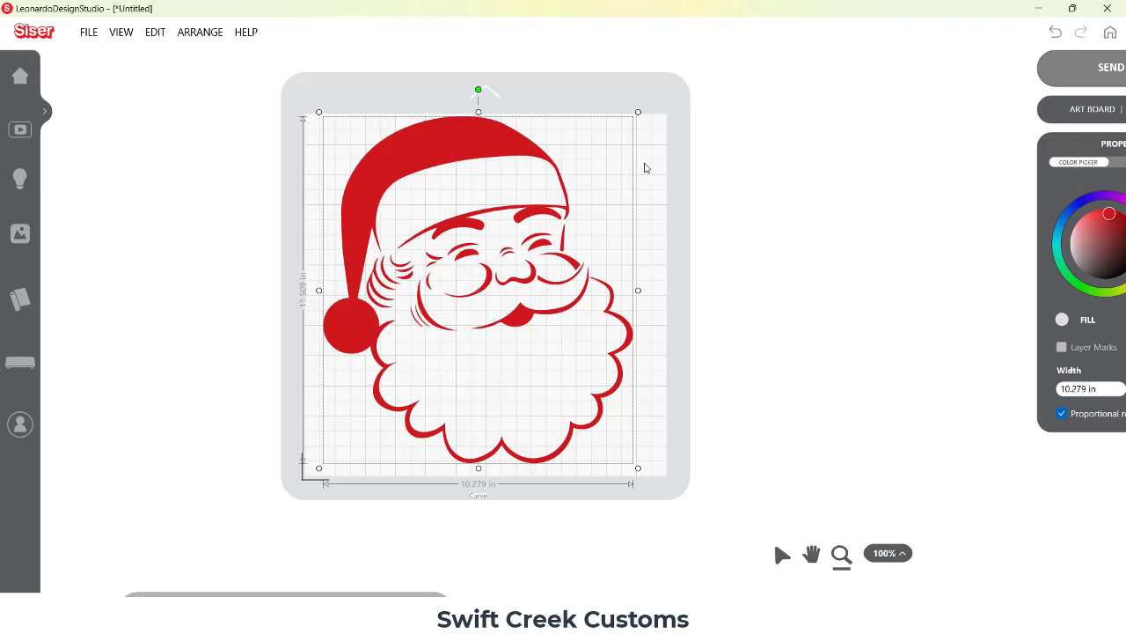
pyautogui.click(324, 128)
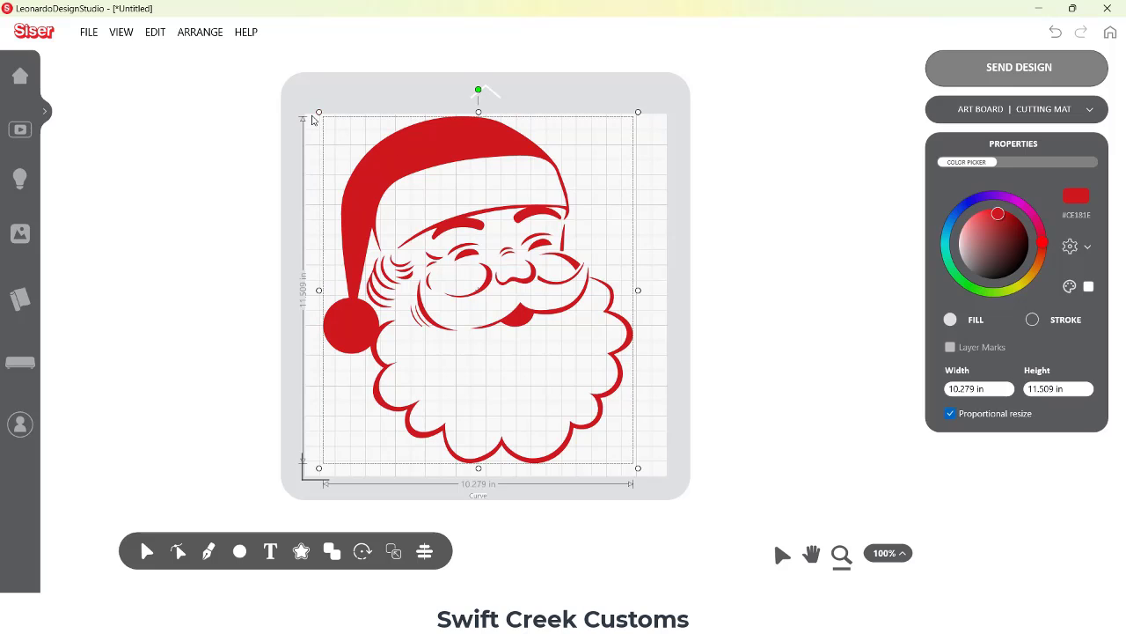